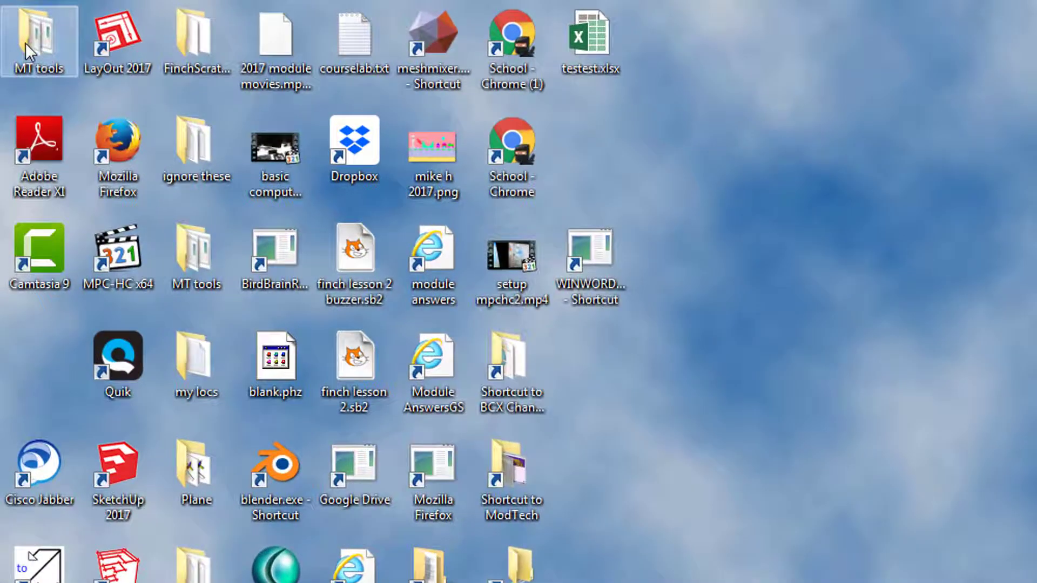
# Open the blank.phz scene from the MT tools folder.
pyautogui.doubleClick(25, 43)
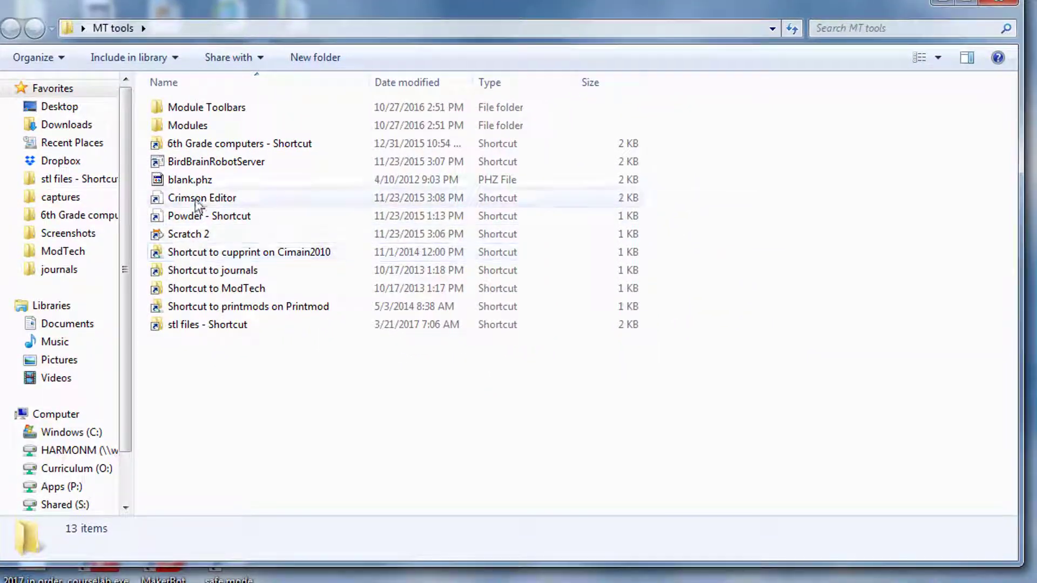
pyautogui.doubleClick(201, 182)
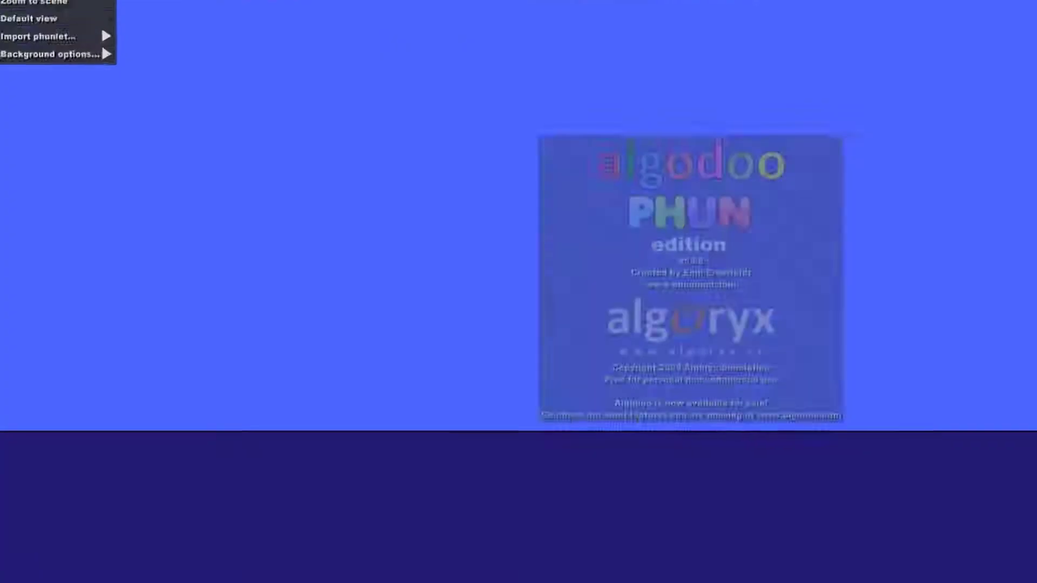
pyautogui.moveTo(717, 54); pyautogui.dragTo(623, 25)
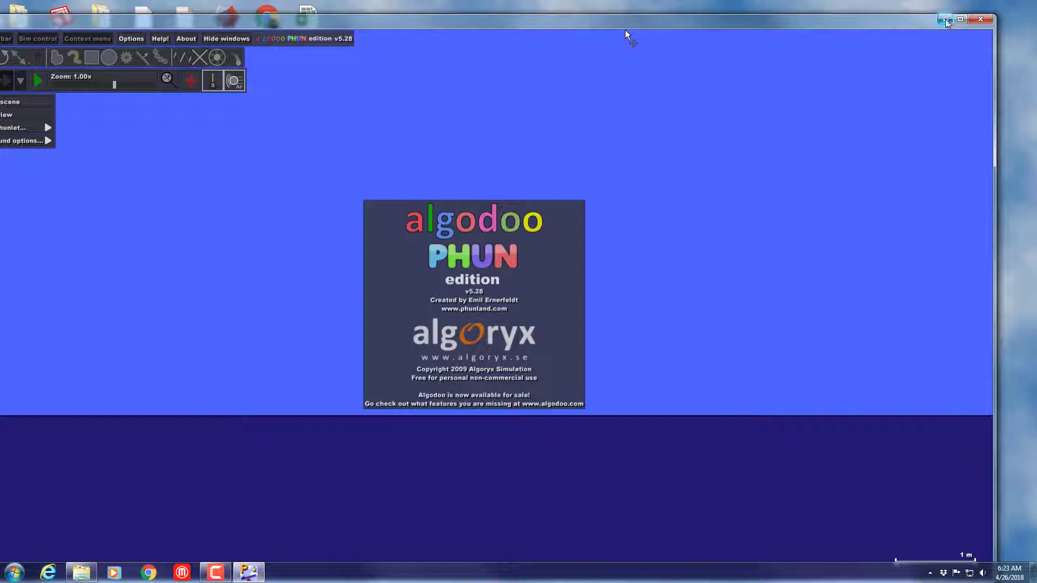
# Minimize the simulation window and open the 04.27.18 shortcut in the journals folder.
pyautogui.click(945, 20)
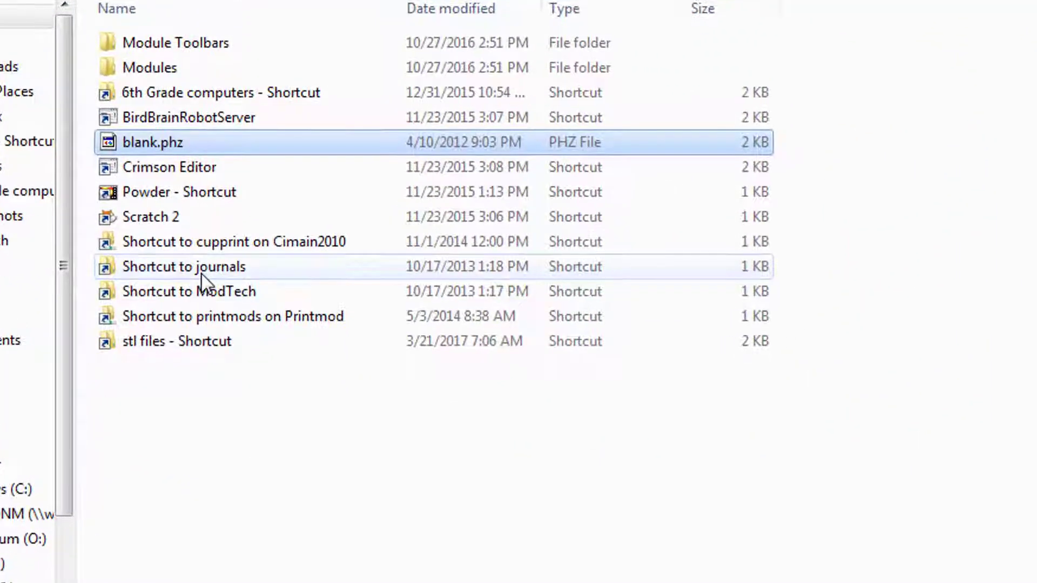
pyautogui.doubleClick(202, 274)
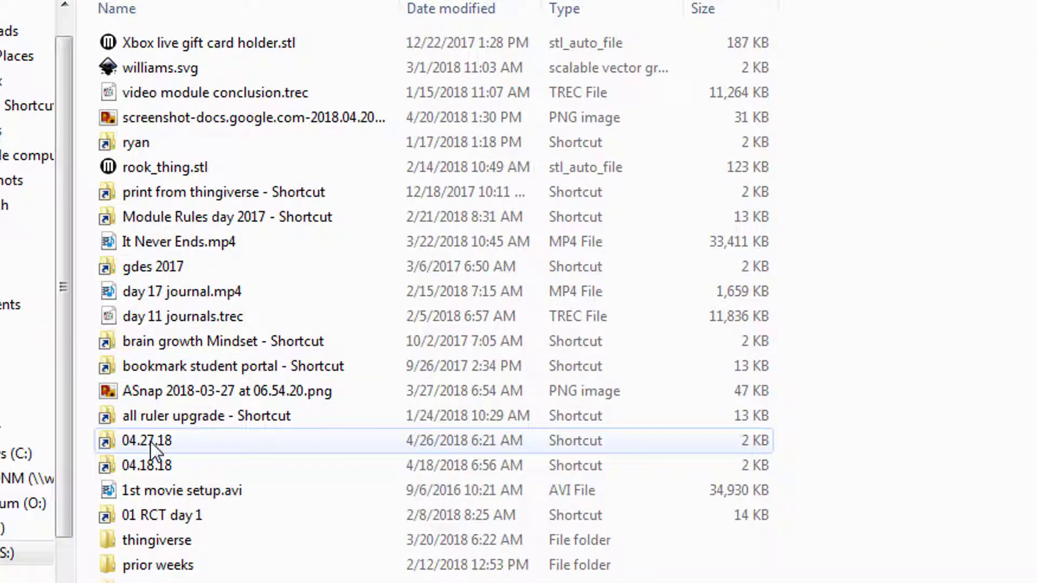
pyautogui.doubleClick(151, 442)
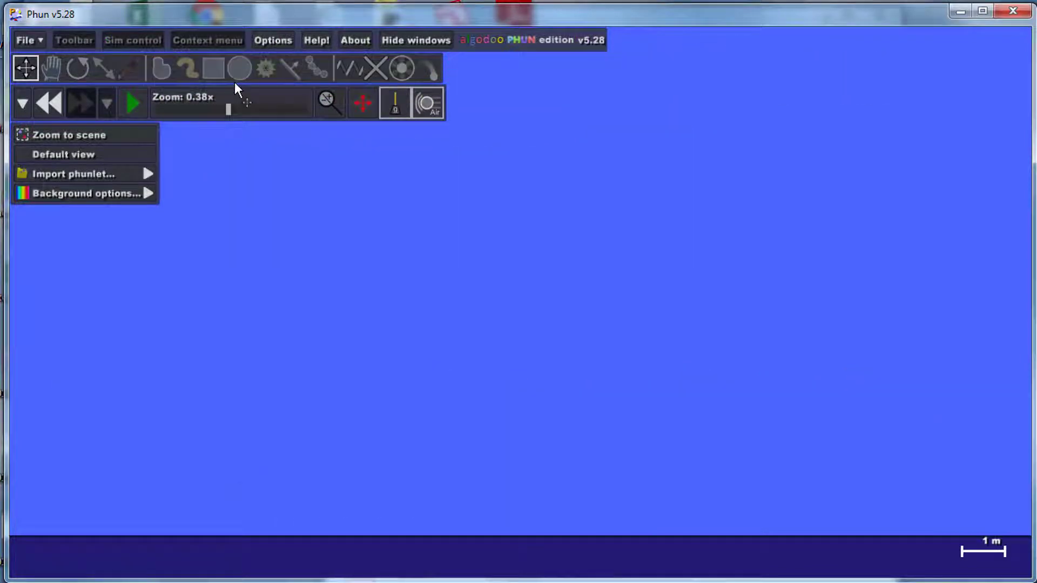
# Draw a box about 3 m square above the ground and set its text to "pull the chain to launch the ball".
pyautogui.click(190, 75)
pyautogui.click(213, 68)
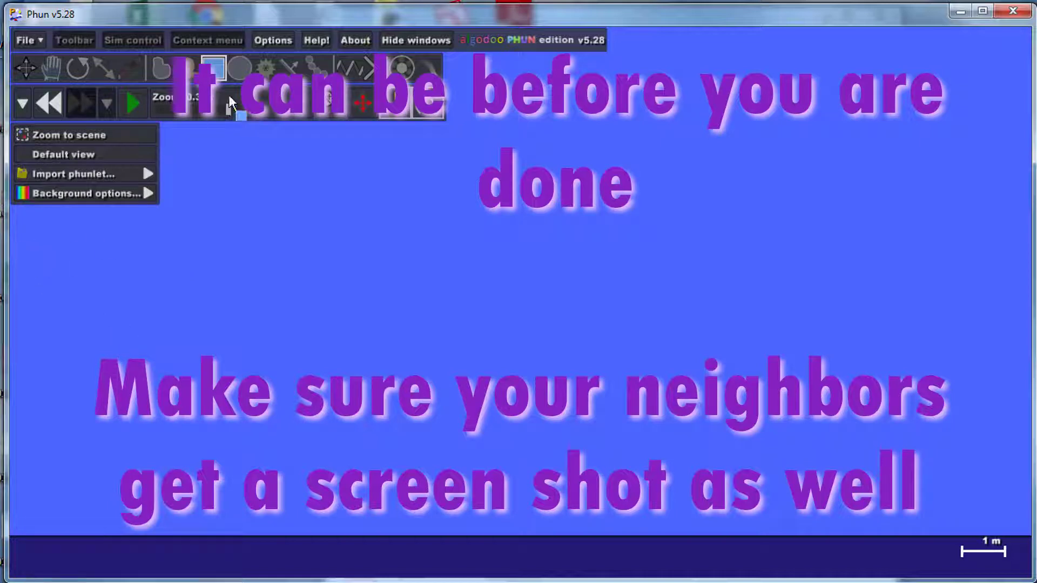
pyautogui.moveTo(50, 241); pyautogui.dragTo(190, 374)
pyautogui.rightClick(141, 332)
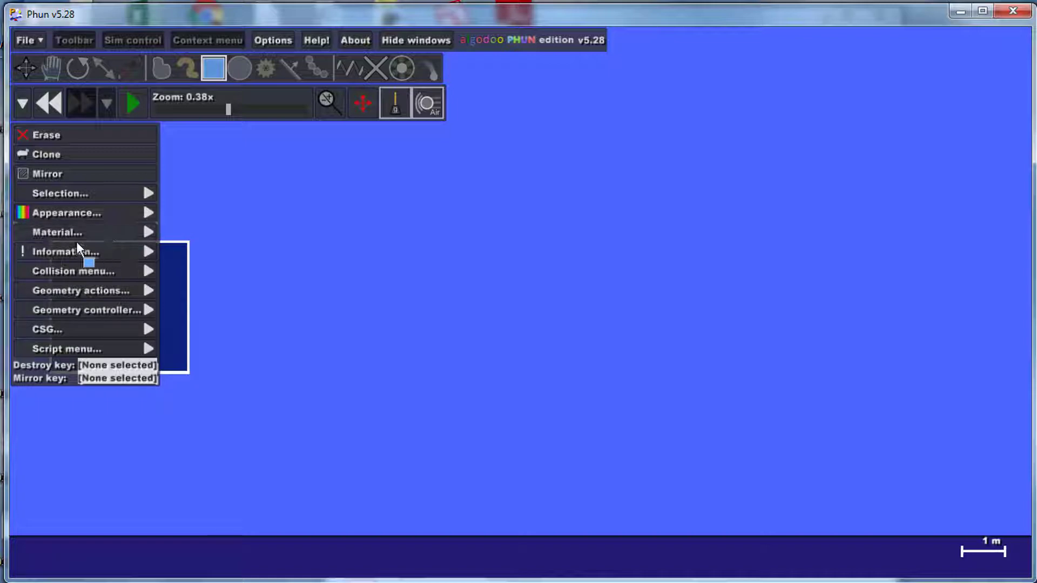
pyautogui.moveTo(98, 210)
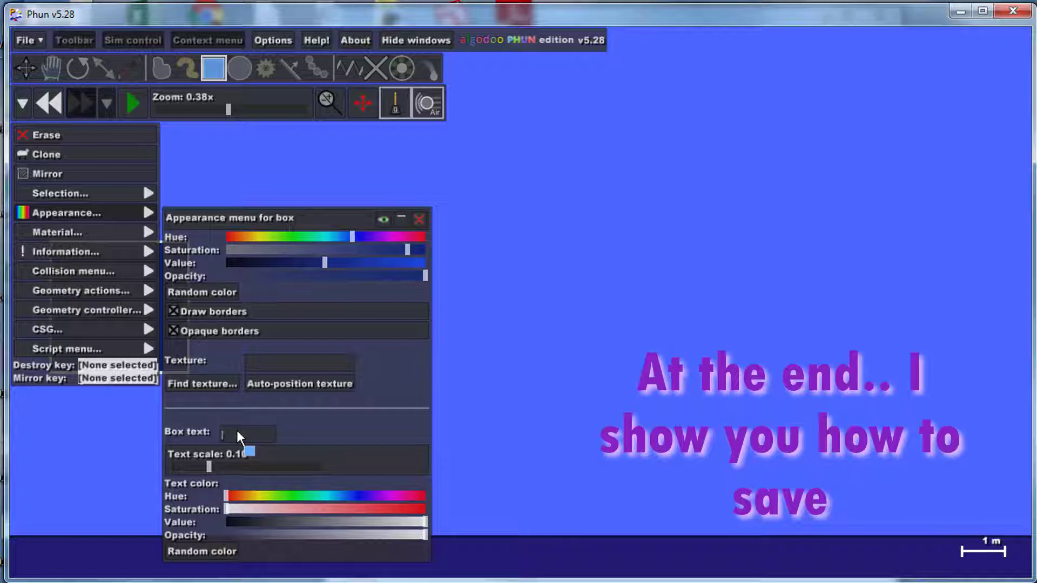
pyautogui.write('pull the chain to launch the ball')
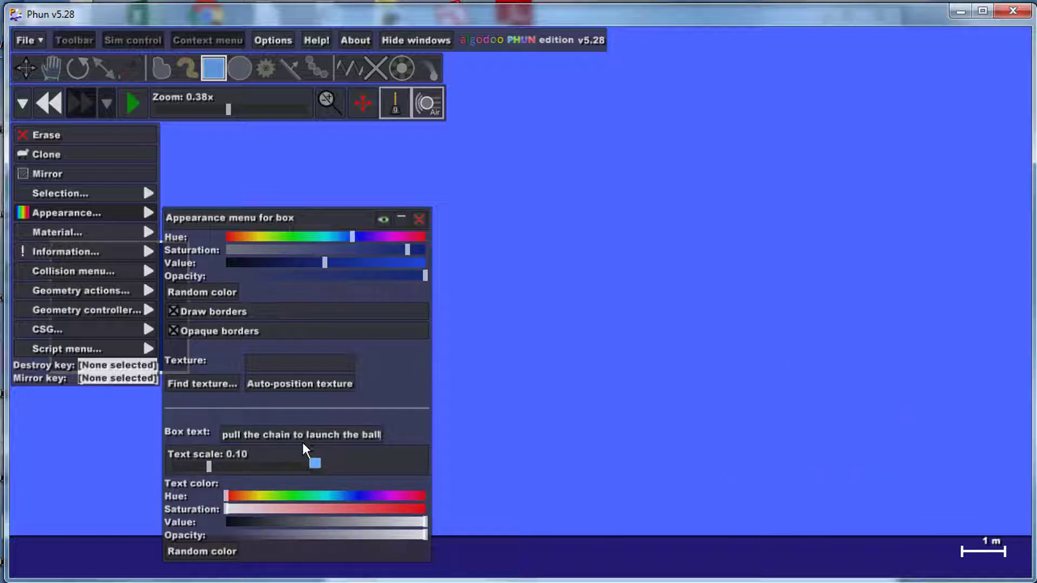
pyautogui.rightClick(514, 429)
# View the physical information for the box.
pyautogui.rightClick(93, 264)
pyautogui.moveTo(108, 252)
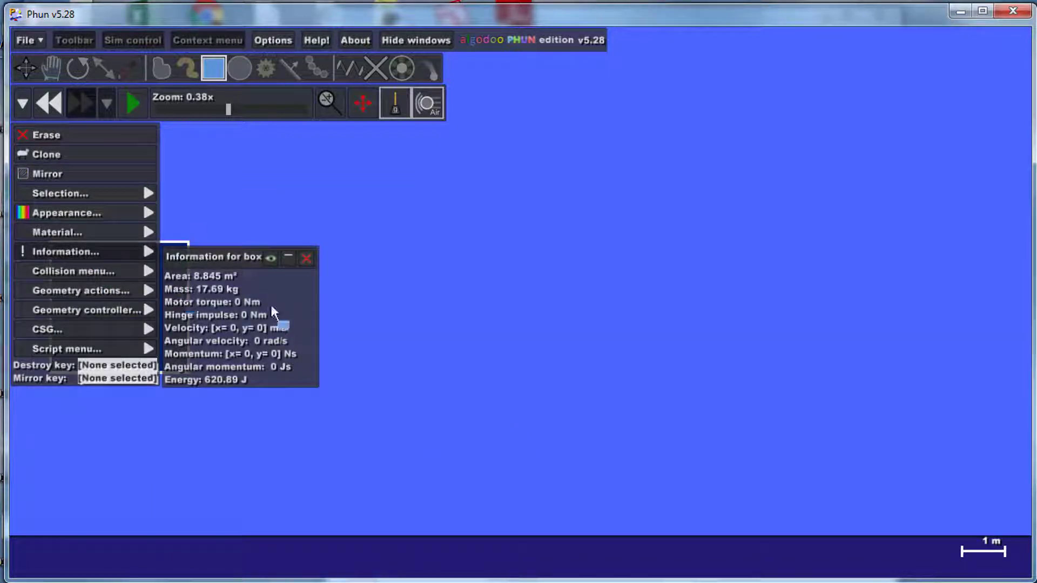
pyautogui.rightClick(379, 214)
pyautogui.moveTo(134, 313); pyautogui.dragTo(290, 313)
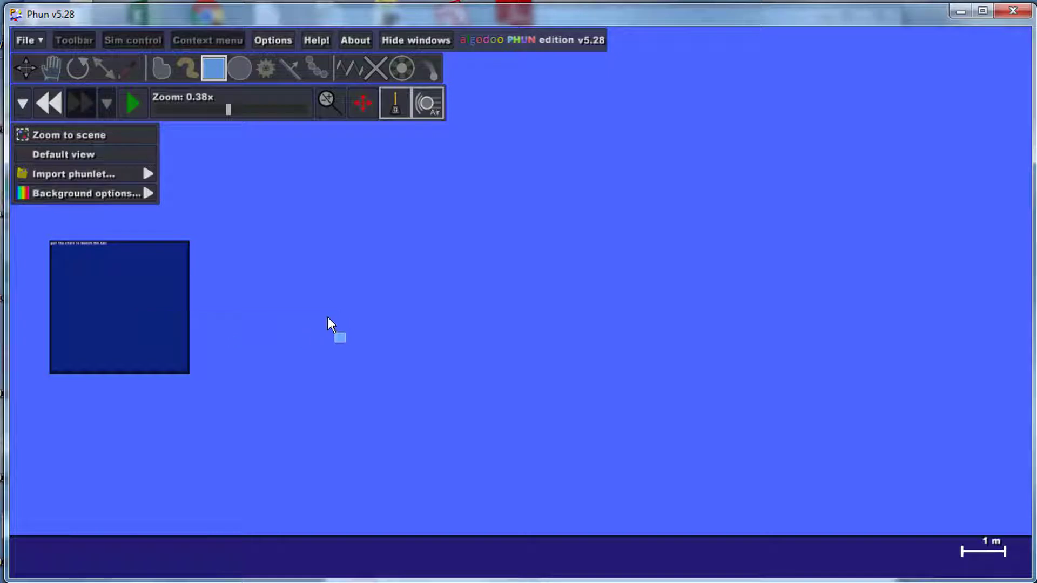
# Move the text box clear of the object options so that it is fully visible.
pyautogui.click(50, 67)
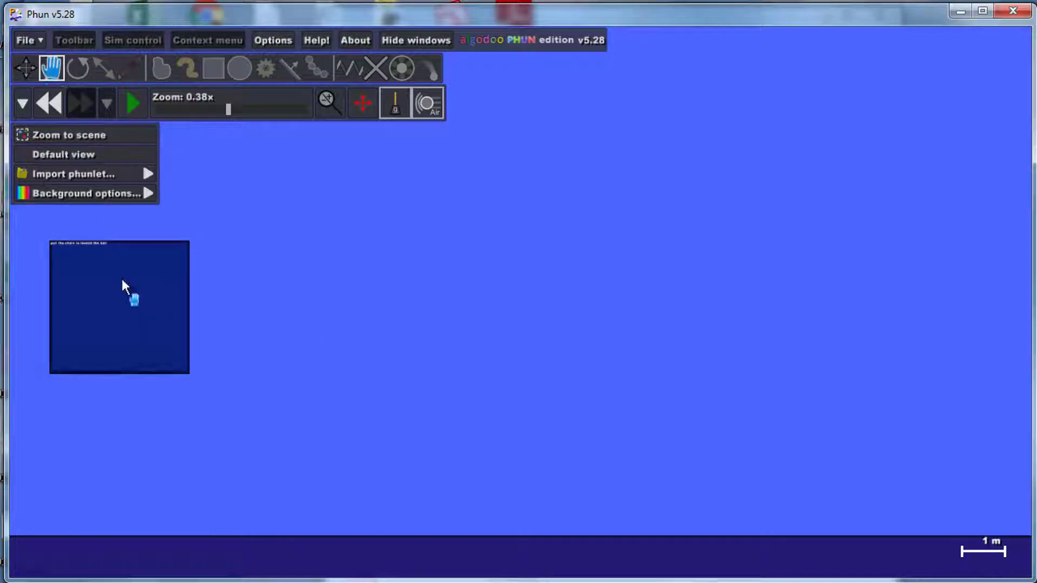
pyautogui.rightClick(171, 274)
pyautogui.press('m')
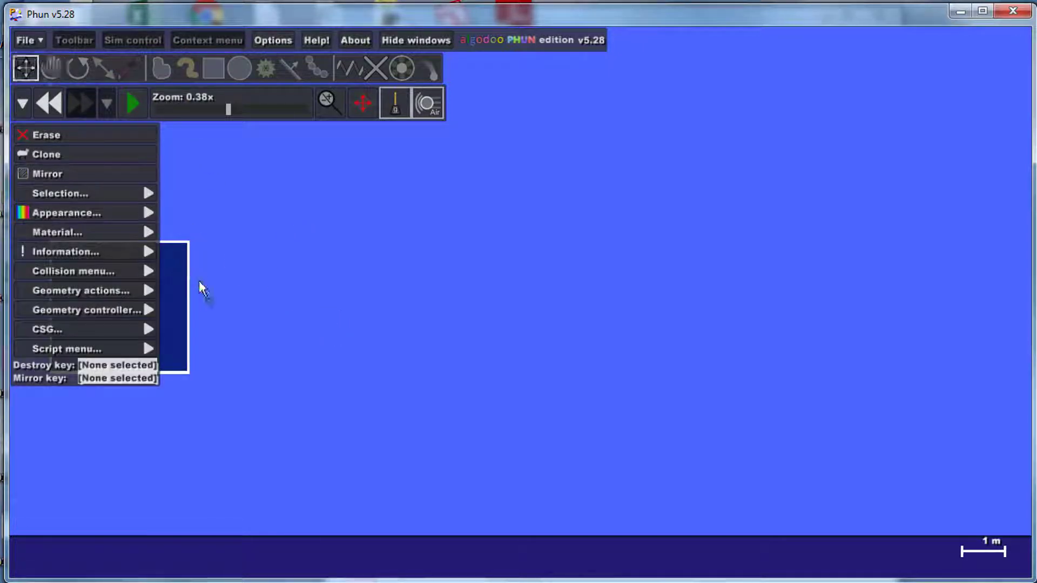
pyautogui.moveTo(190, 300); pyautogui.dragTo(318, 254)
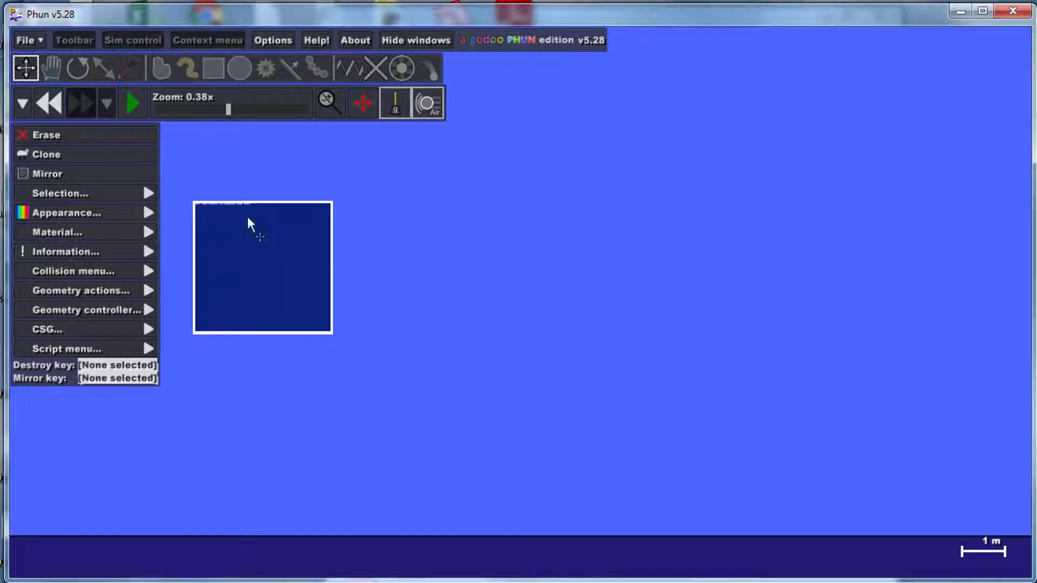
# Increase the text scale of the box to about 0.4.
pyautogui.click(87, 207)
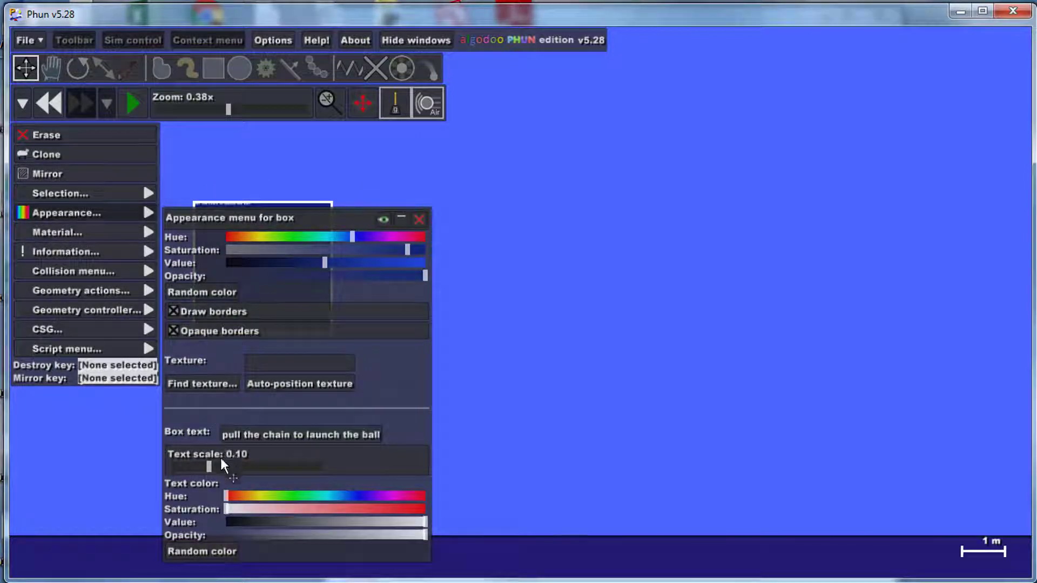
pyautogui.moveTo(208, 462); pyautogui.dragTo(231, 463)
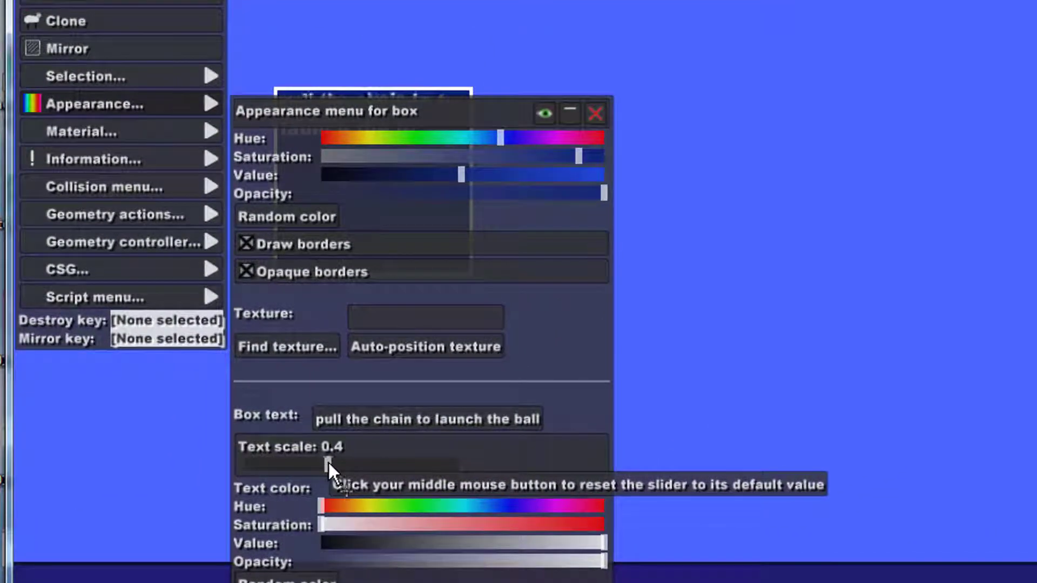
pyautogui.moveTo(328, 462); pyautogui.dragTo(333, 462)
pyautogui.click(782, 348)
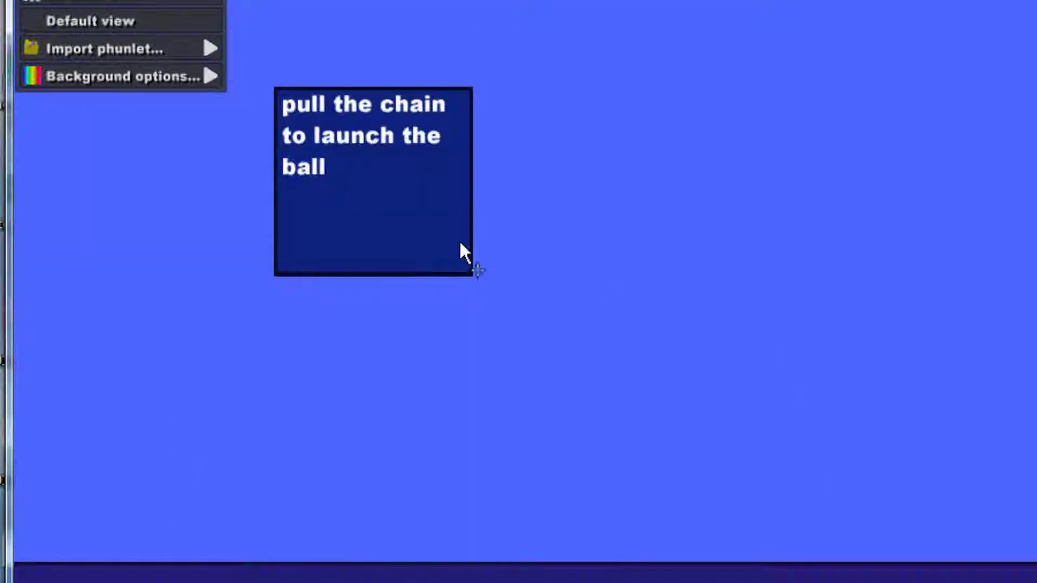
# Show the text box's information and reposition the box just above the ground, leaving open space beside it.
pyautogui.click(393, 210)
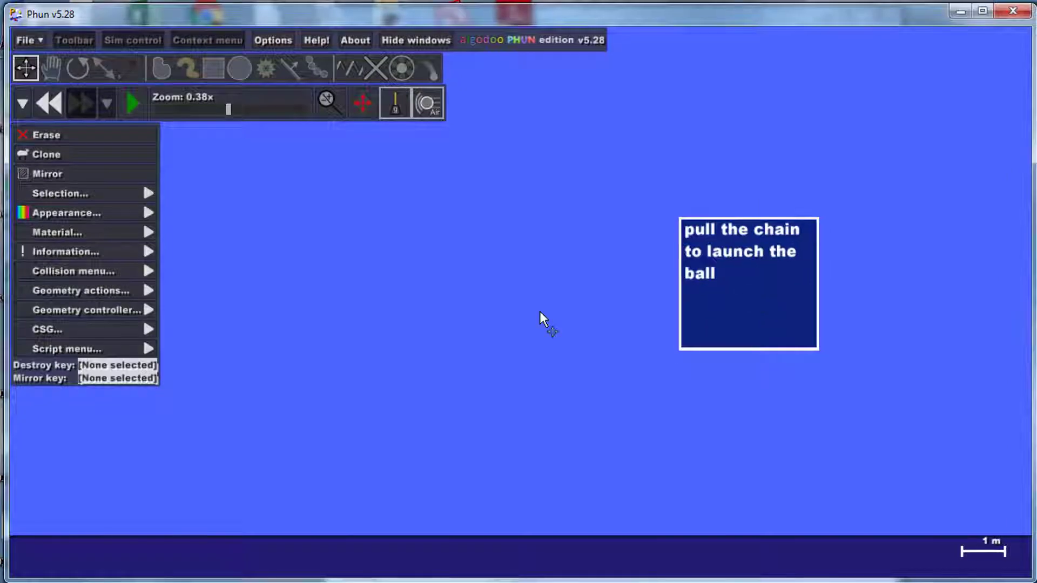
pyautogui.click(83, 253)
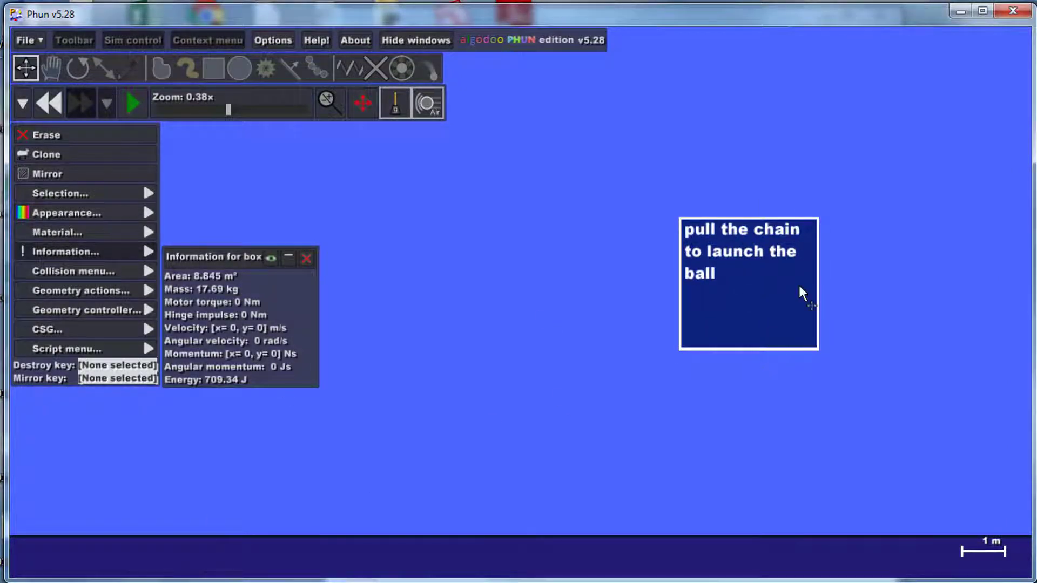
pyautogui.moveTo(799, 286); pyautogui.dragTo(228, 414)
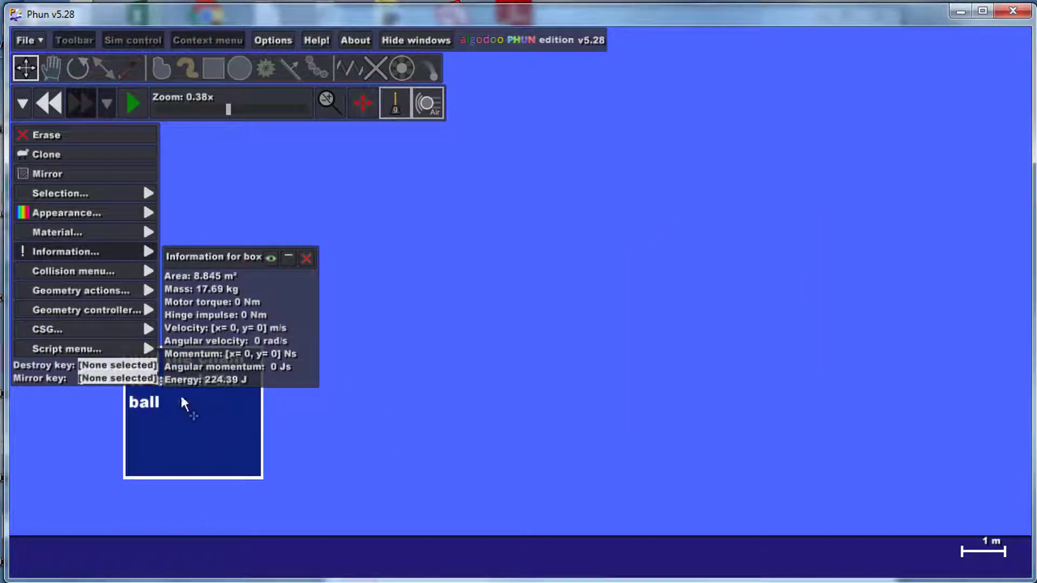
pyautogui.scroll(-5, 418, 446)
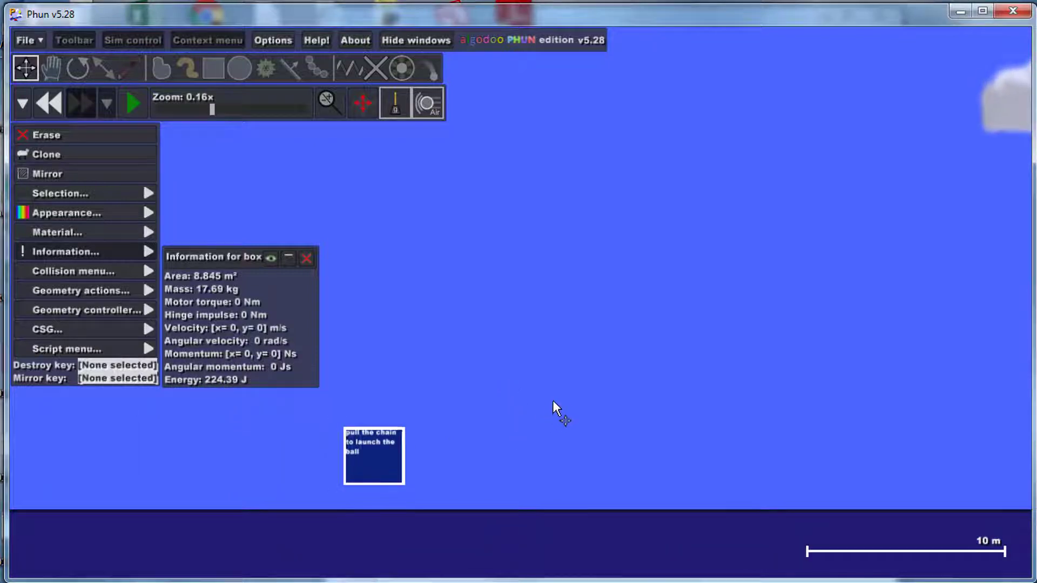
pyautogui.moveTo(380, 477); pyautogui.dragTo(319, 482)
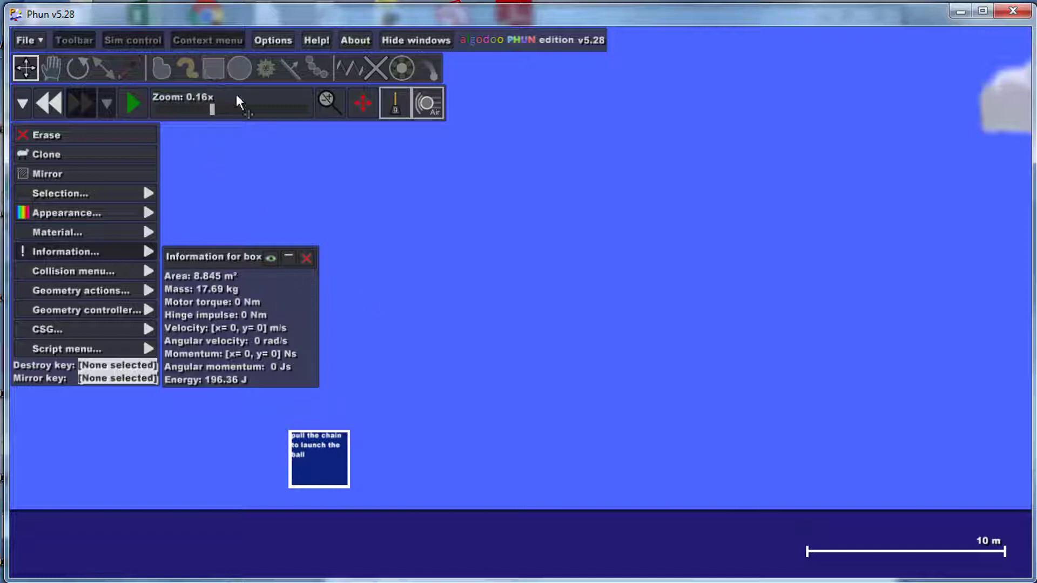
# Set the brush size to 0.33 and sketch three U-shaped cups in a row beside the text box.
pyautogui.click(188, 71)
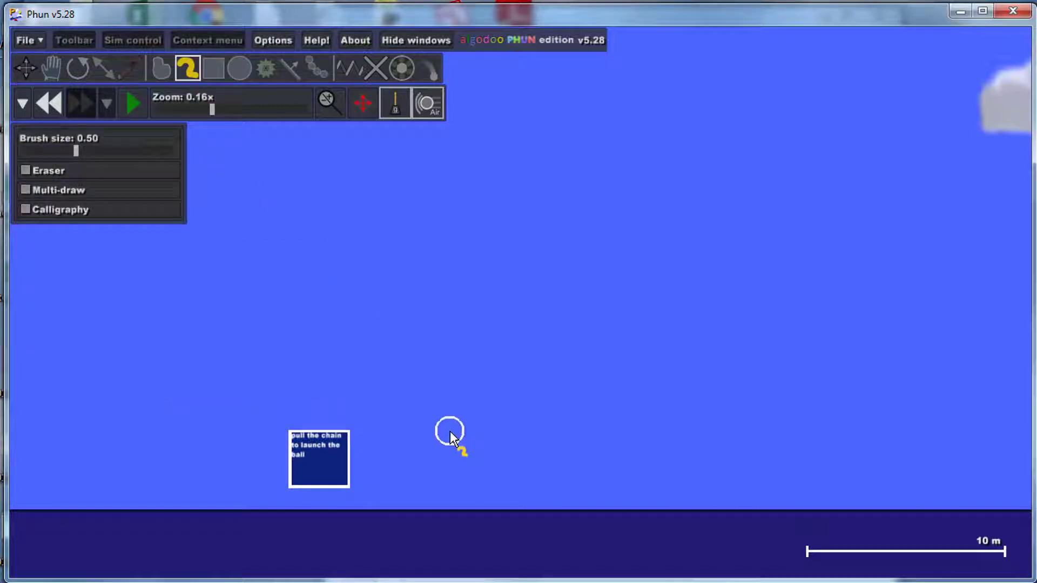
pyautogui.moveTo(77, 152); pyautogui.dragTo(63, 152)
pyautogui.moveTo(453, 422)
pyautogui.mouseDown()
pyautogui.moveTo(472, 479)
pyautogui.moveTo(567, 467)
pyautogui.moveTo(571, 426)
pyautogui.moveTo(648, 491)
pyautogui.moveTo(744, 480)
pyautogui.moveTo(738, 423)
pyautogui.moveTo(851, 486)
pyautogui.moveTo(924, 423)
pyautogui.moveTo(922, 405)
pyautogui.mouseUp()
pyautogui.scroll(-1, 463, 474)
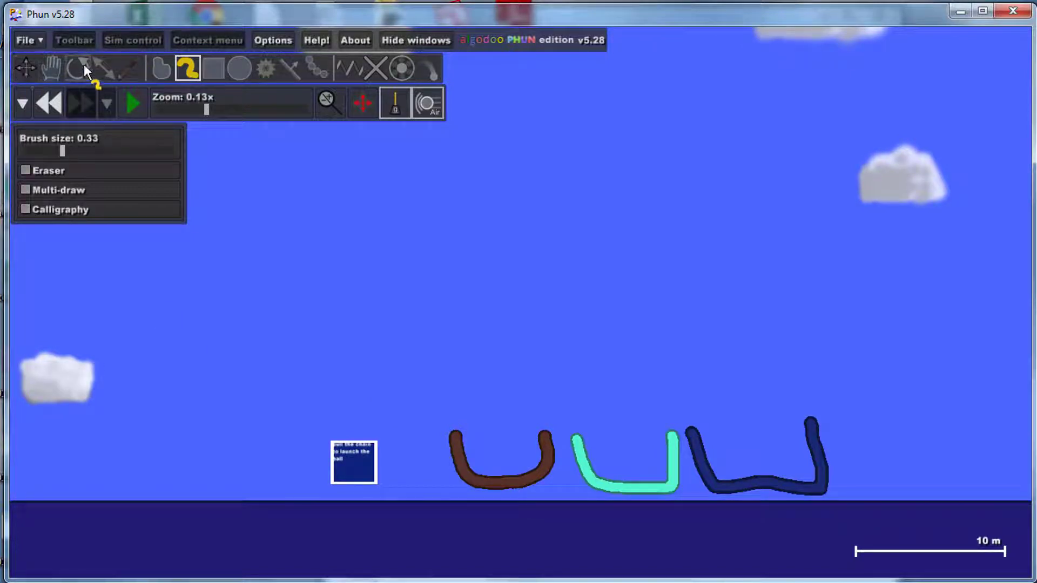
# Select the text box and the three cups together and raise them about 8 m.
pyautogui.click(213, 68)
pyautogui.moveTo(268, 323); pyautogui.dragTo(851, 509)
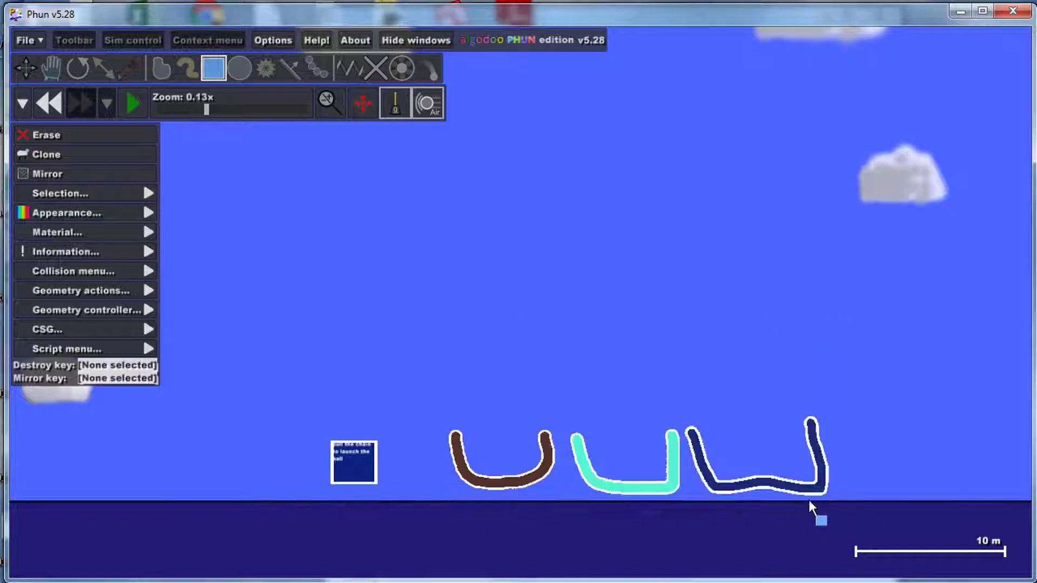
pyautogui.moveTo(762, 485); pyautogui.dragTo(759, 377)
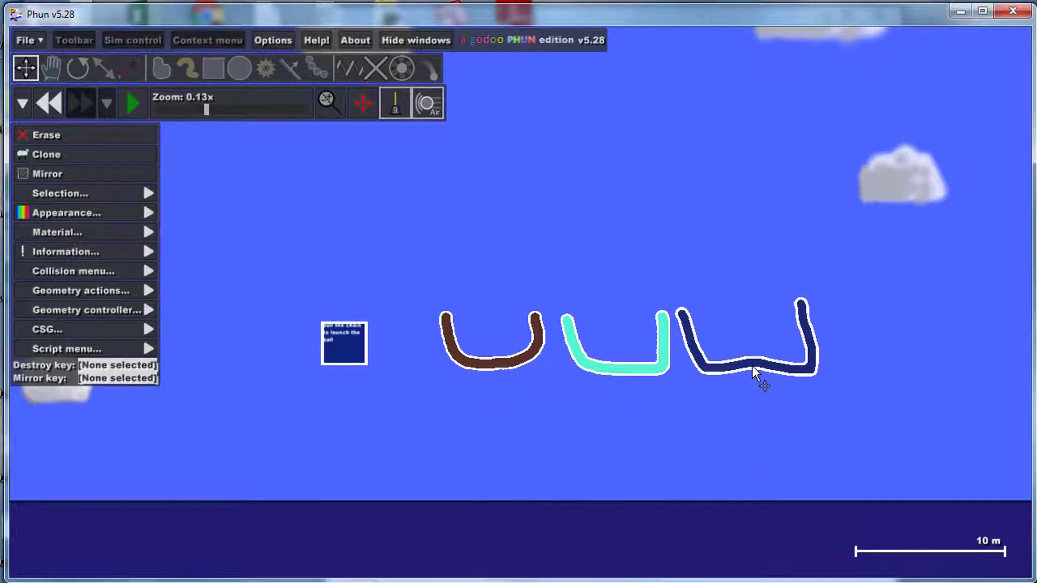
# Draw a thin horizontal box about 4 m long in the open sky above the text box.
pyautogui.press('b')
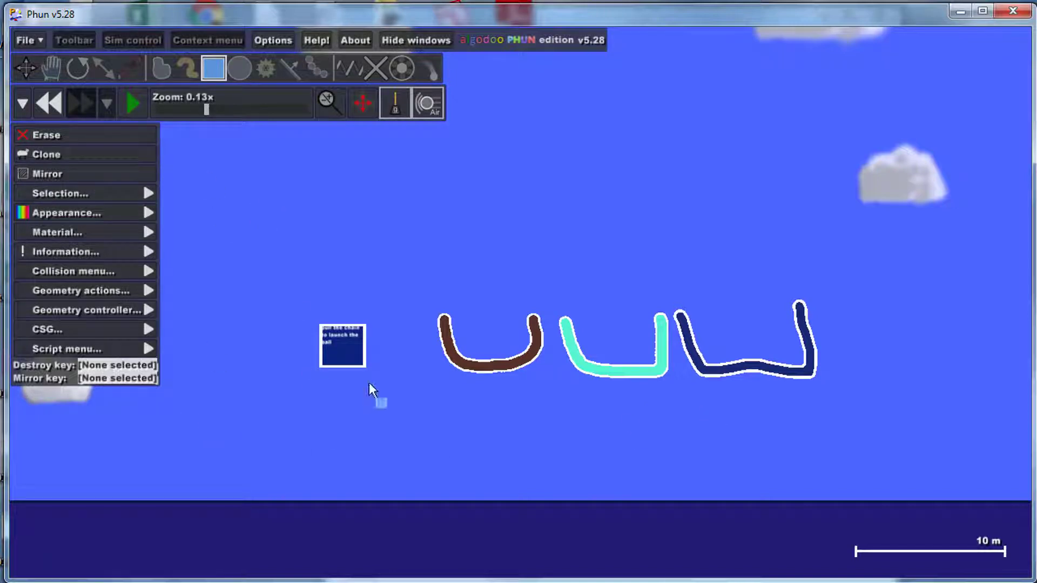
pyautogui.moveTo(400, 415); pyautogui.dragTo(381, 538)
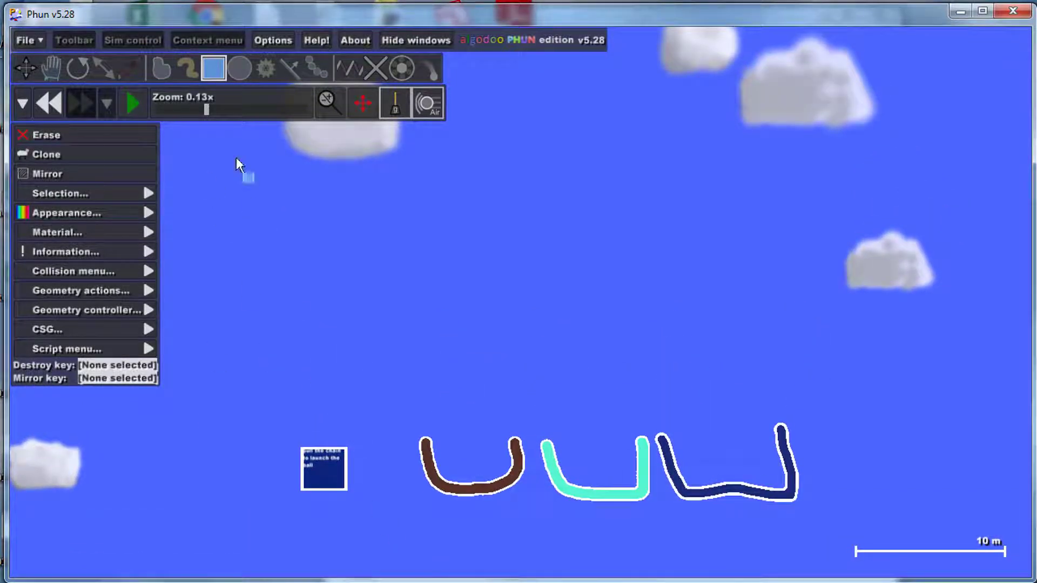
pyautogui.click(240, 68)
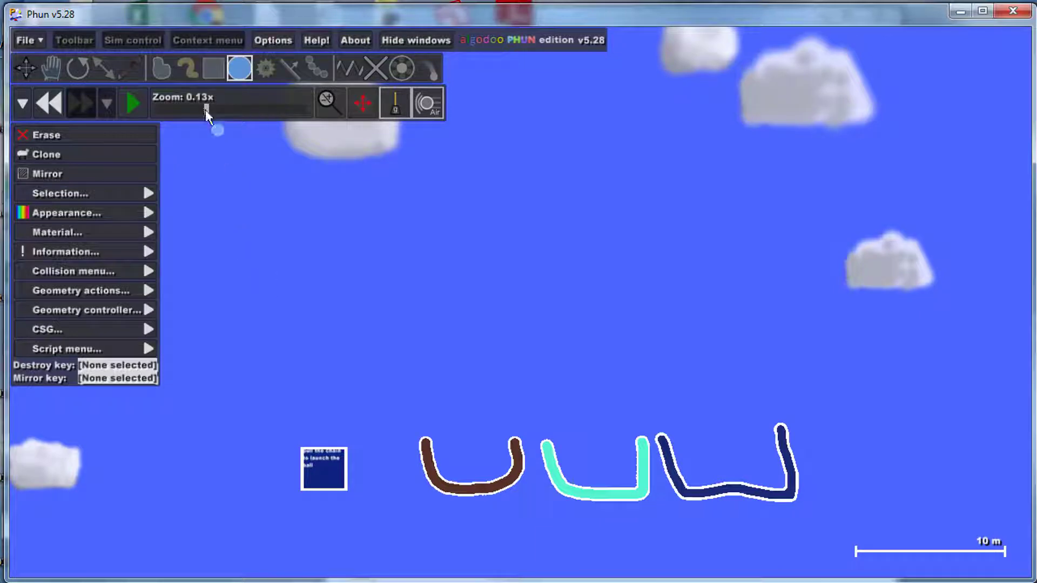
pyautogui.click(205, 64)
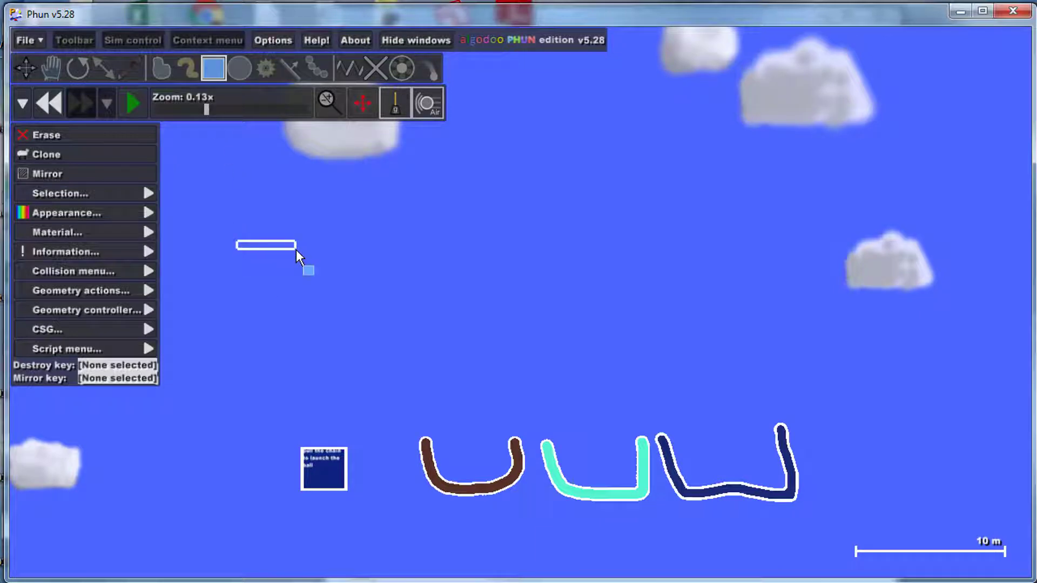
pyautogui.moveTo(296, 250); pyautogui.dragTo(296, 252)
# Assign the up, right, down and left arrow keys as the thin box's geometry controller input and start the simulation.
pyautogui.scroll(1, 267, 237)
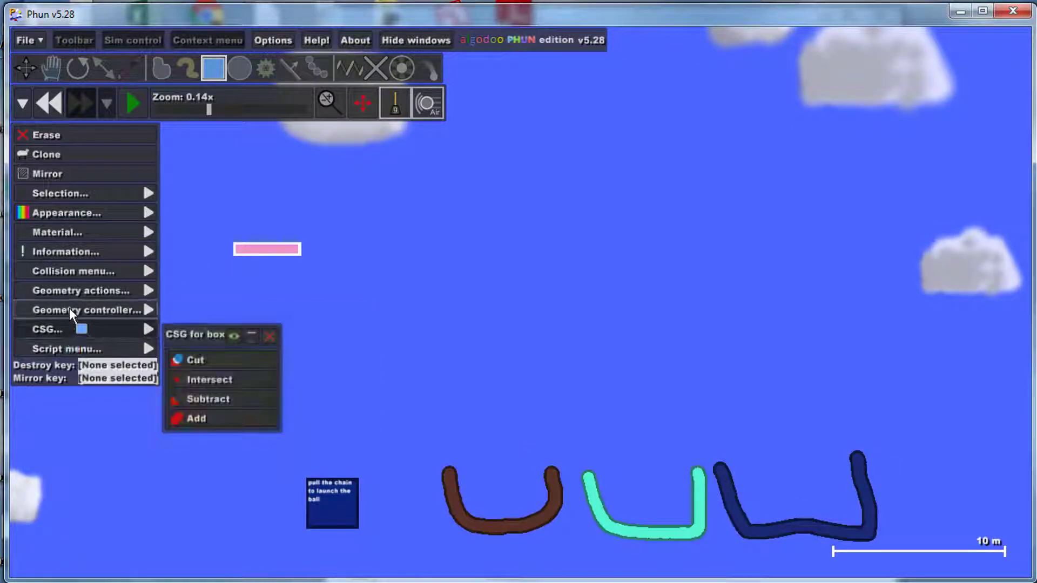
pyautogui.moveTo(70, 307)
pyautogui.click(206, 342)
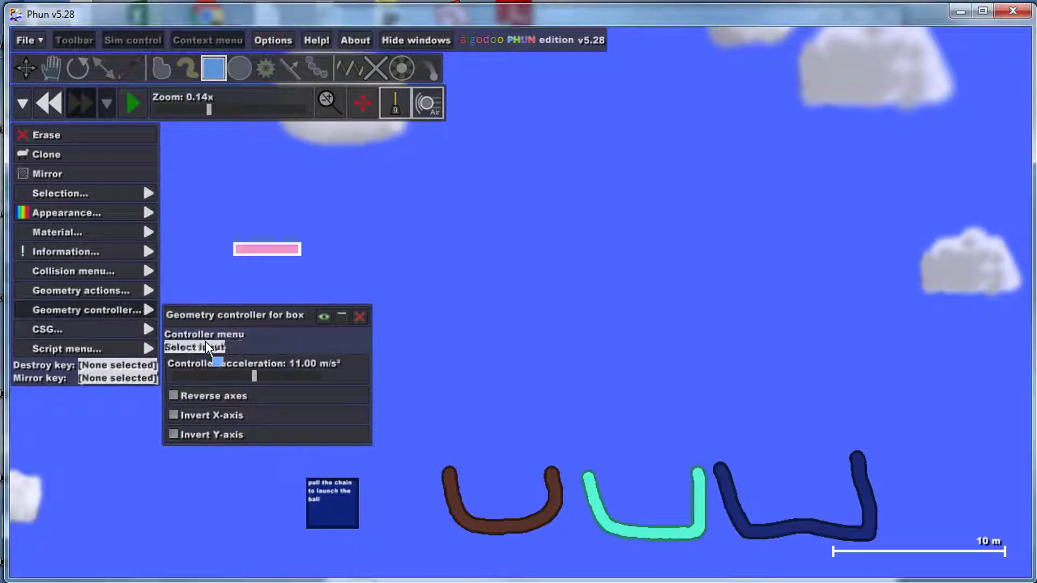
pyautogui.press('Up')
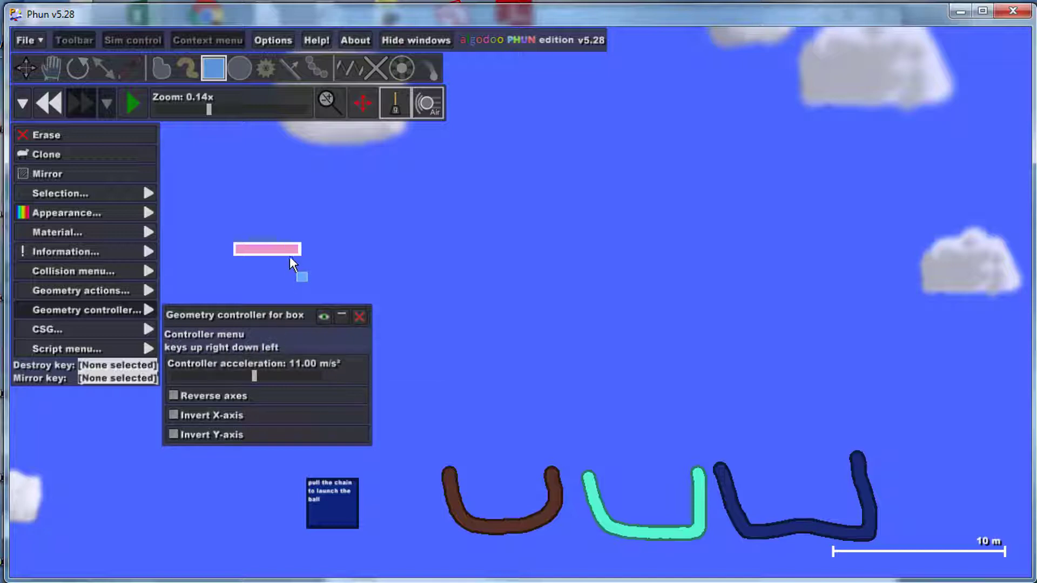
pyautogui.click(143, 102)
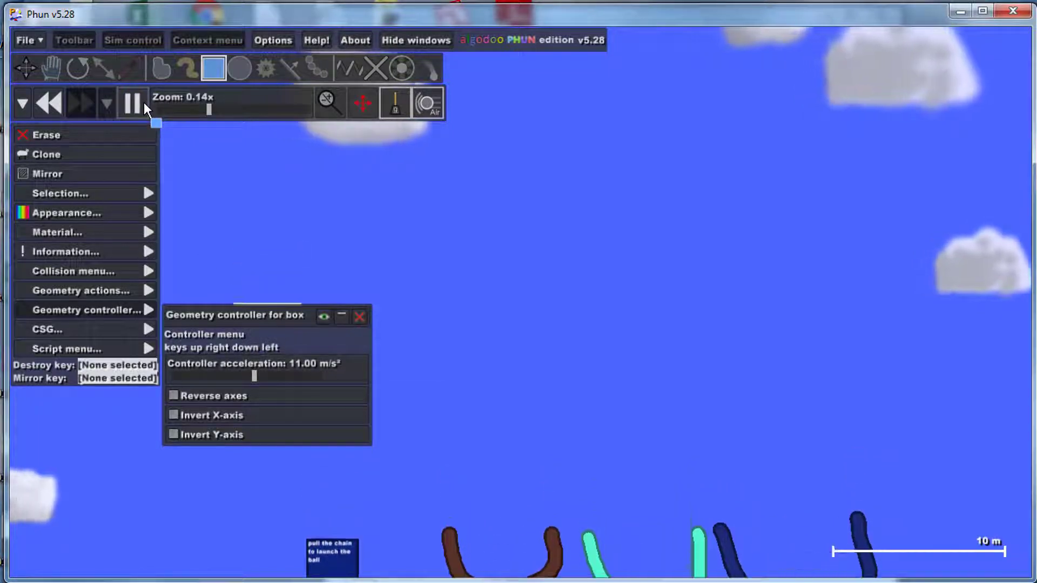
# Rewind the simulation and fixate each of the three U-shaped cups to the background.
pyautogui.click(49, 104)
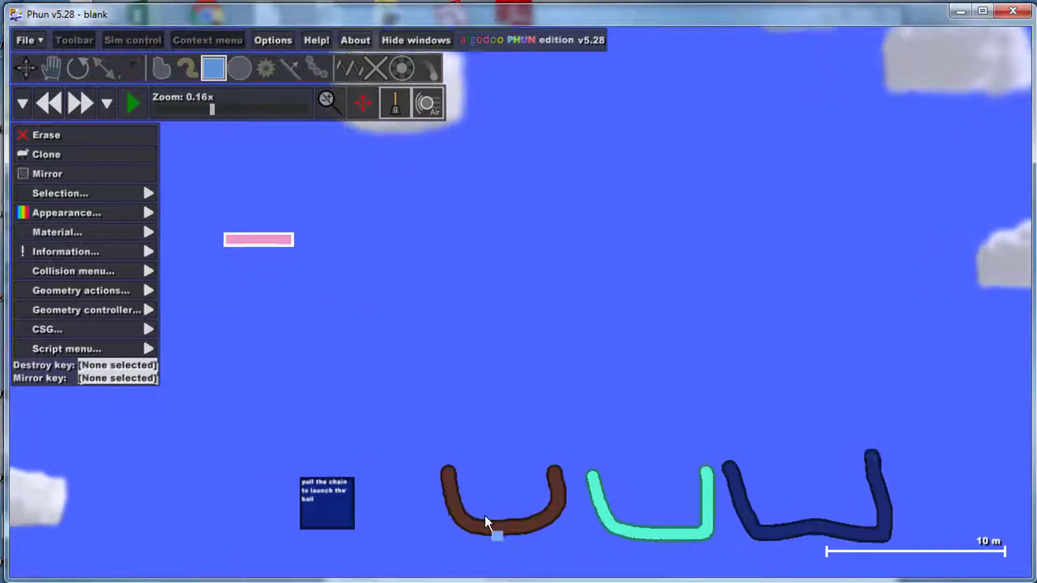
pyautogui.scroll(2, 484, 515)
pyautogui.click(376, 68)
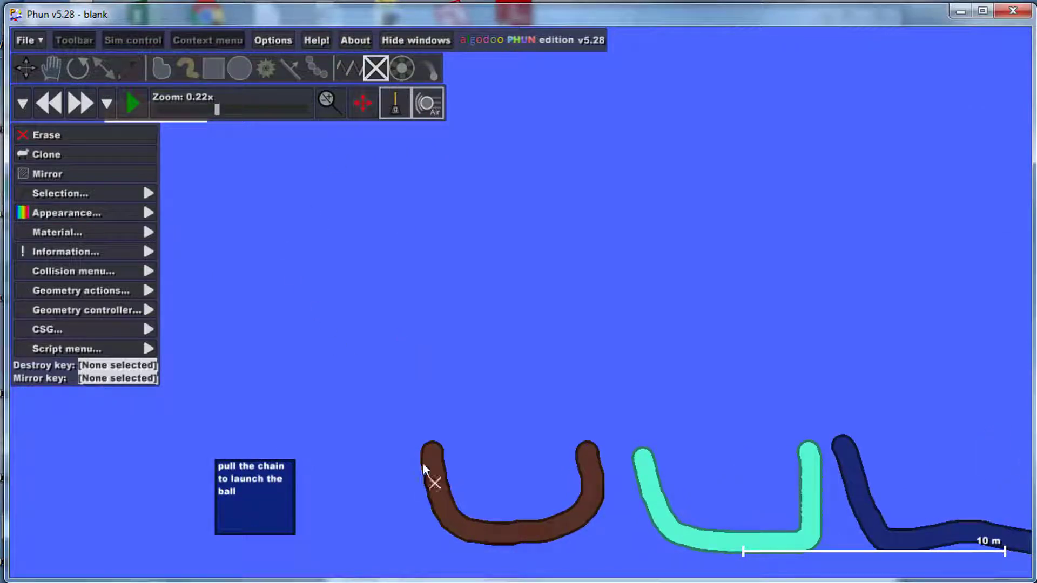
pyautogui.scroll(2, 423, 467)
pyautogui.click(441, 505)
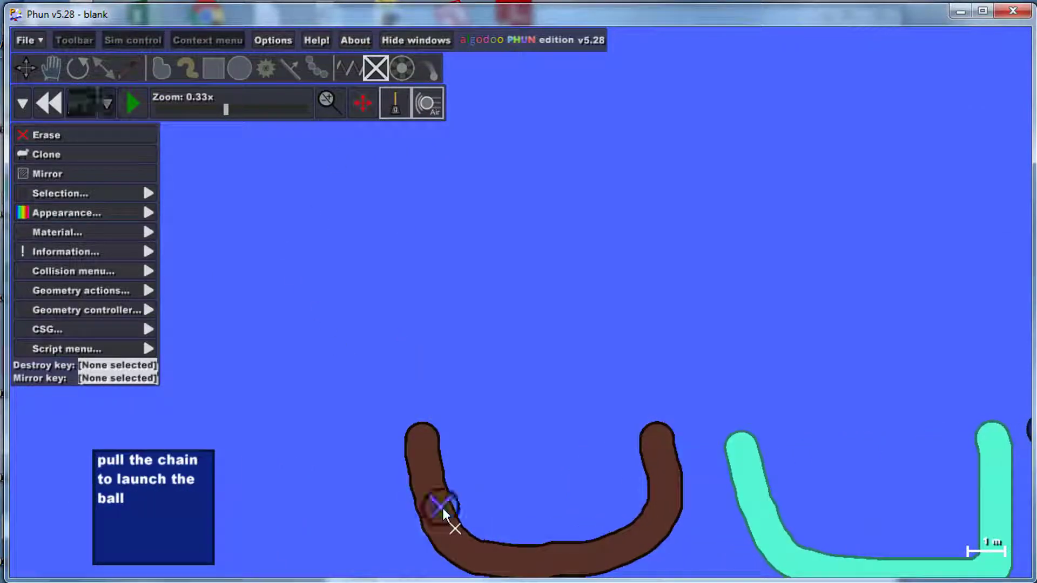
pyautogui.click(752, 516)
pyautogui.scroll(-1, 783, 519)
pyautogui.moveTo(832, 482); pyautogui.dragTo(645, 356)
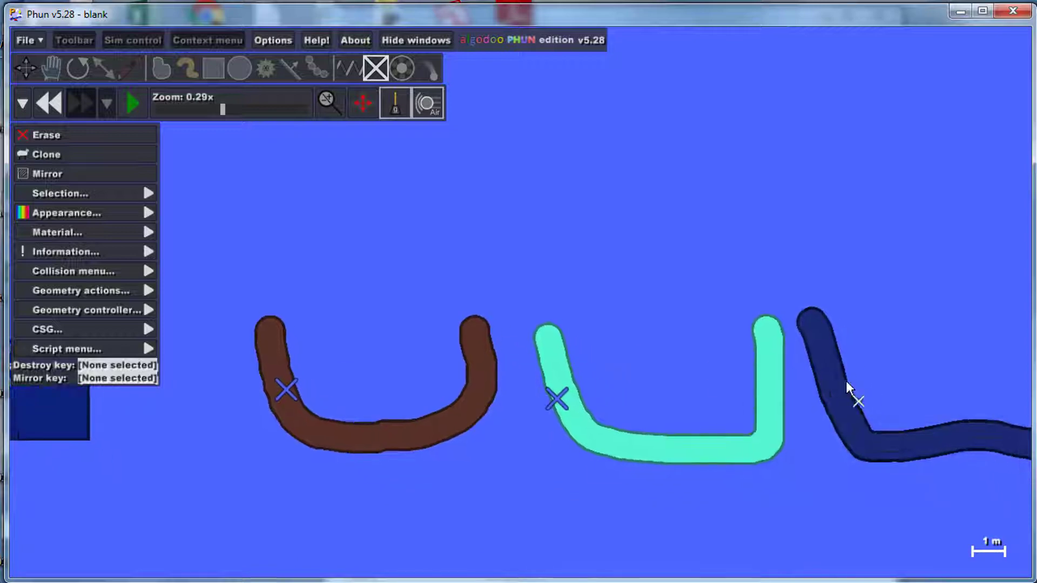
pyautogui.click(845, 381)
pyautogui.click(838, 397)
# Fixate the "pull the chain to launch the ball" text box to the background.
pyautogui.scroll(-3, 915, 407)
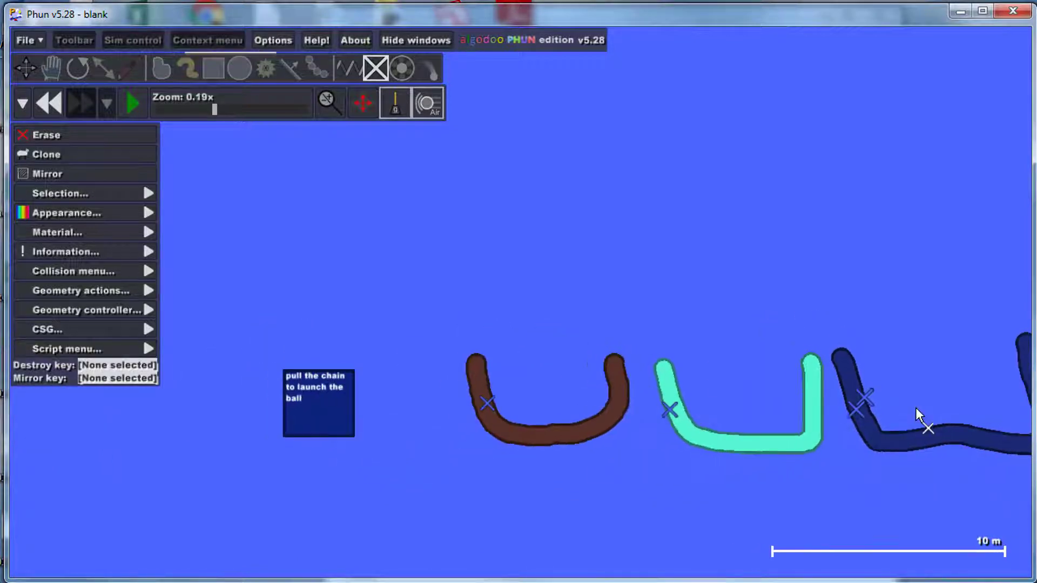
pyautogui.click(332, 423)
pyautogui.scroll(2, 331, 415)
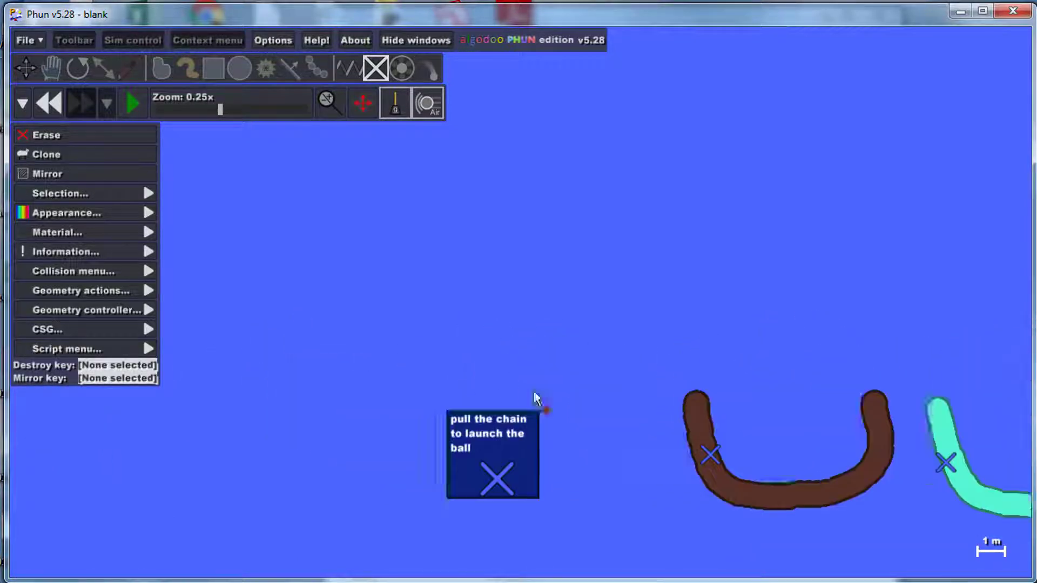
# Set the thin pink box's geometry controller acceleration to 12.50 m/s².
pyautogui.scroll(-2, 535, 400)
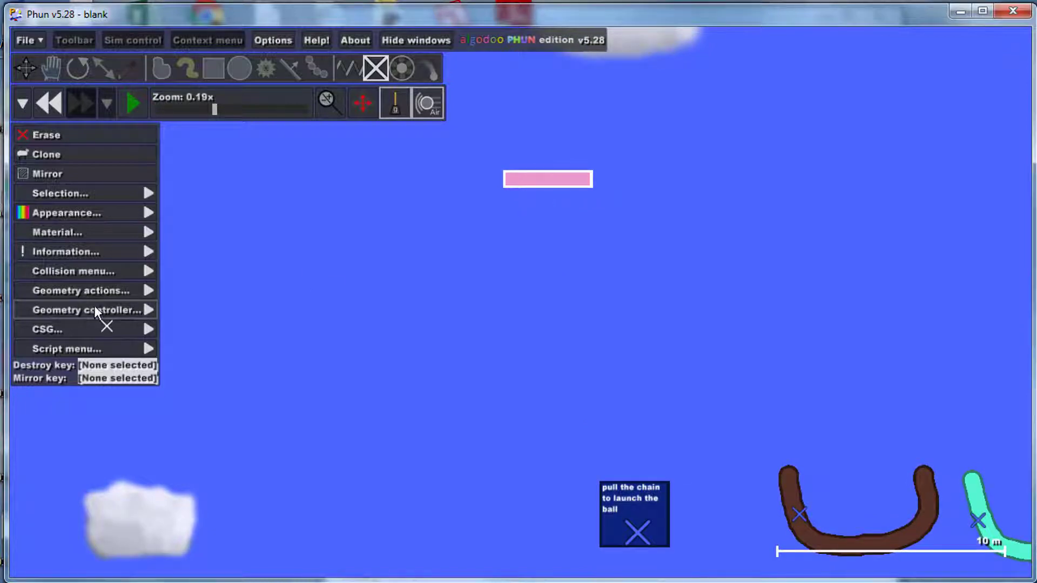
pyautogui.moveTo(94, 310)
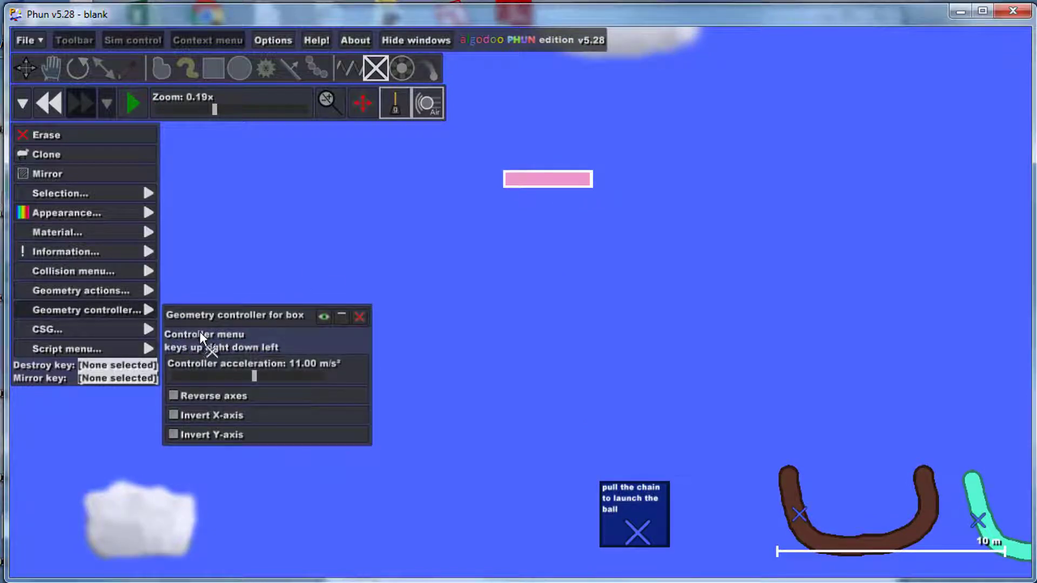
pyautogui.moveTo(254, 377); pyautogui.dragTo(265, 377)
# Run the simulation, steer the thin pink box around the sky with its assigned controls, and pause.
pyautogui.scroll(-2, 509, 331)
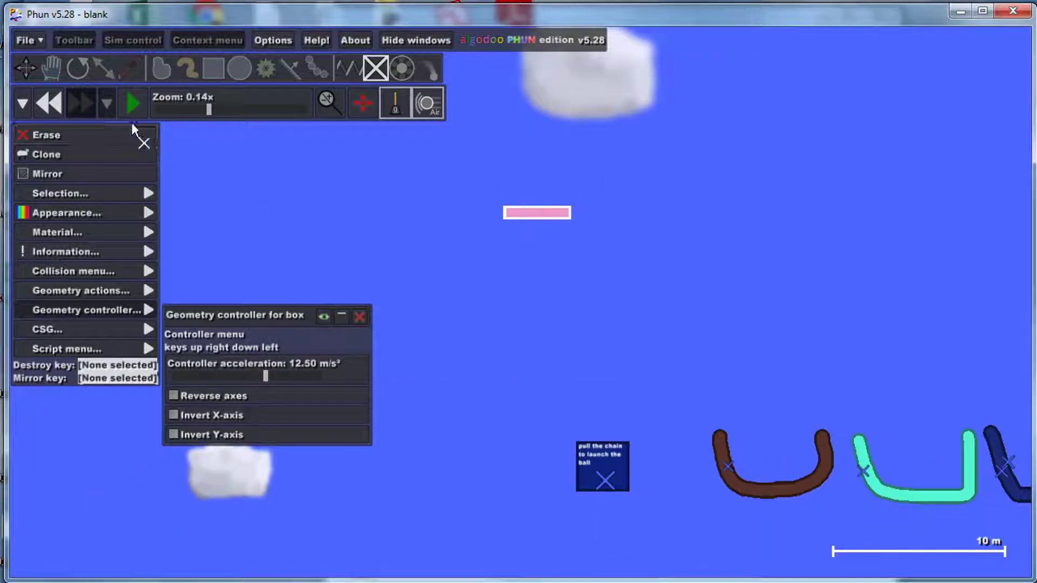
pyautogui.click(134, 105)
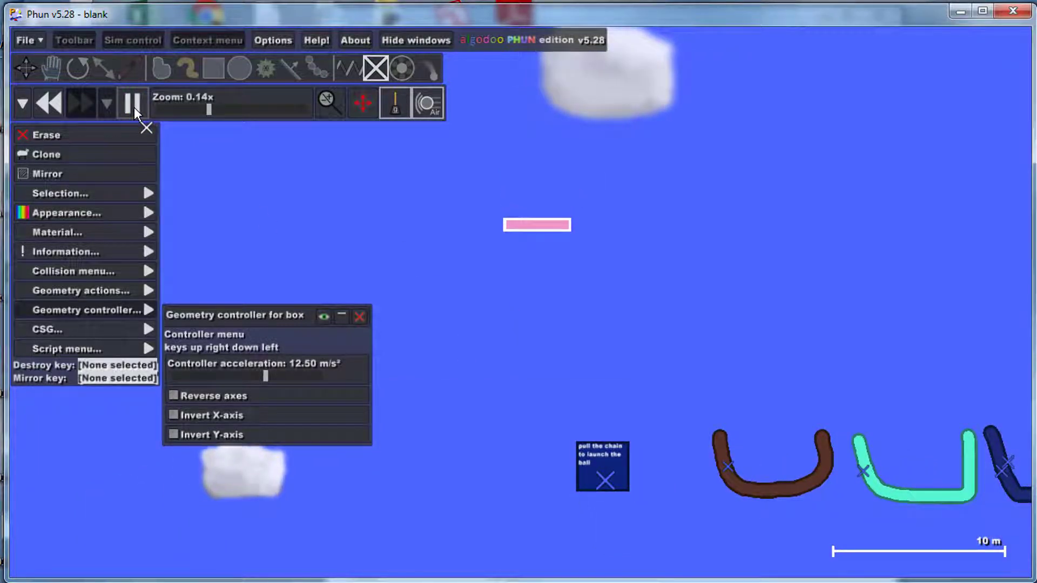
pyautogui.press('Up')
pyautogui.press('Right')
pyautogui.press('Left')
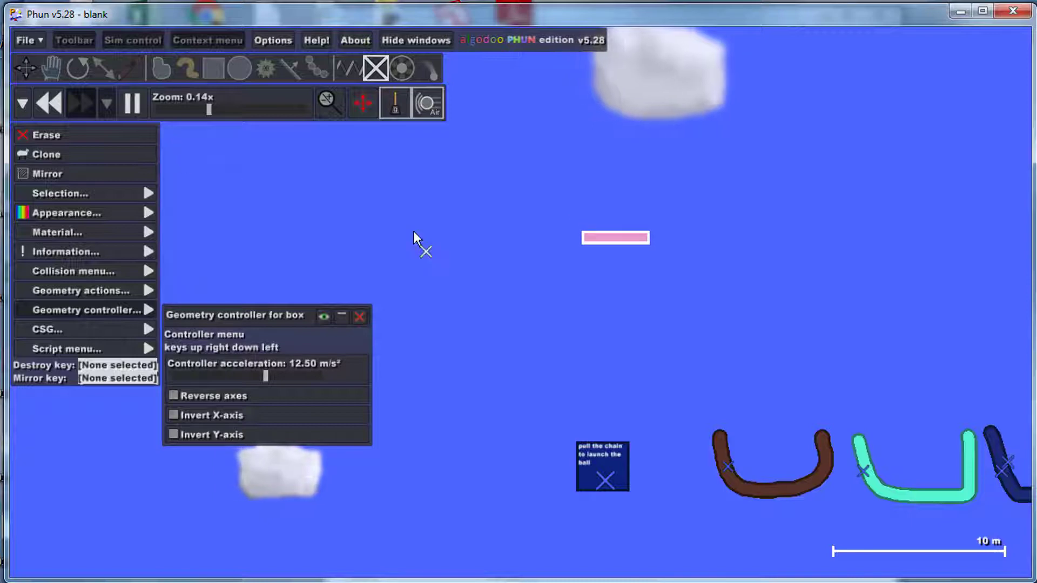
pyautogui.press('Up')
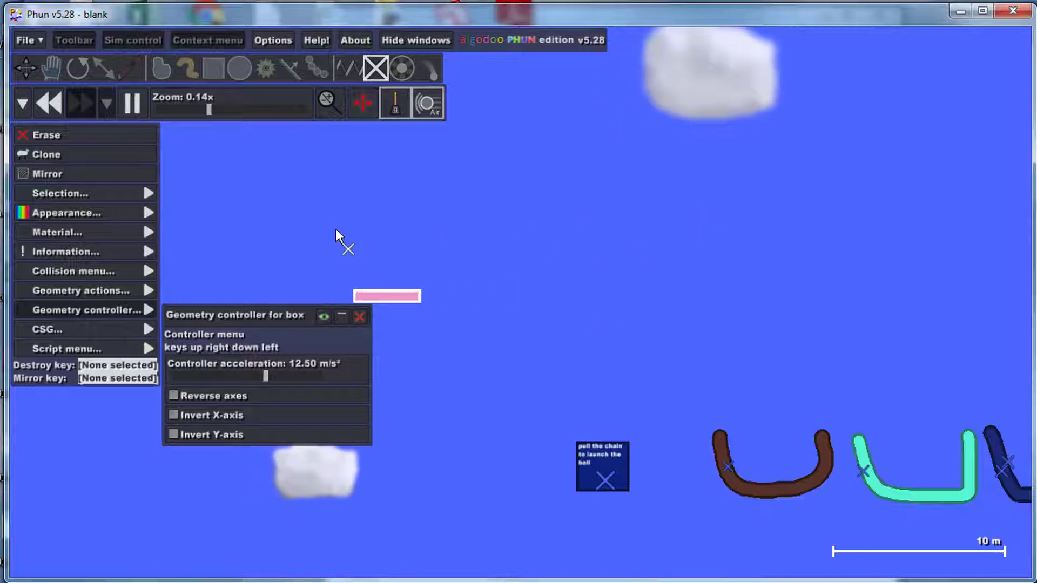
pyautogui.click(132, 103)
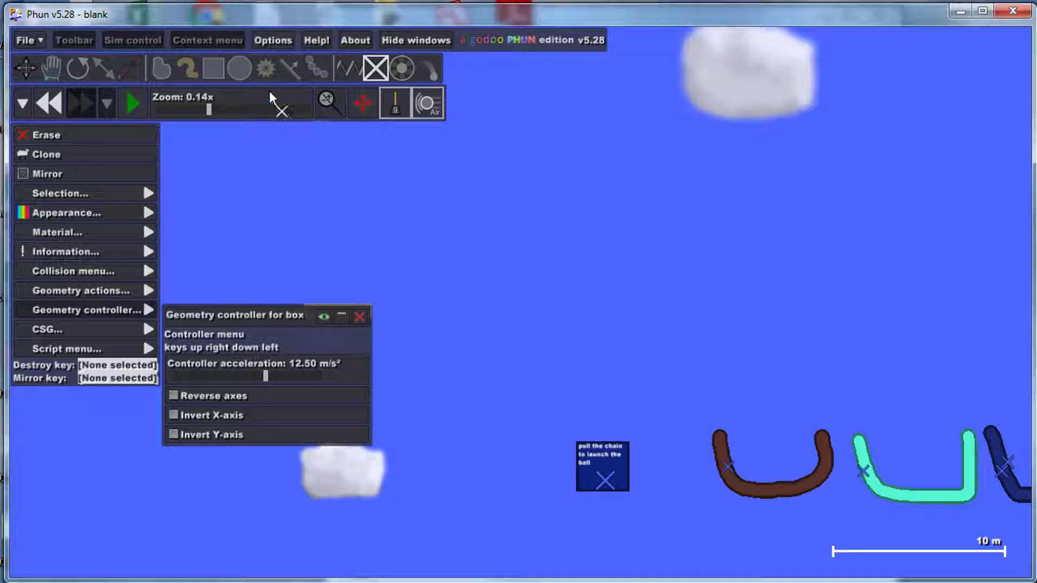
# Draw a small box about 2.6 m by 1.3 m in the sky above the text box and fixate it to the background.
pyautogui.click(221, 73)
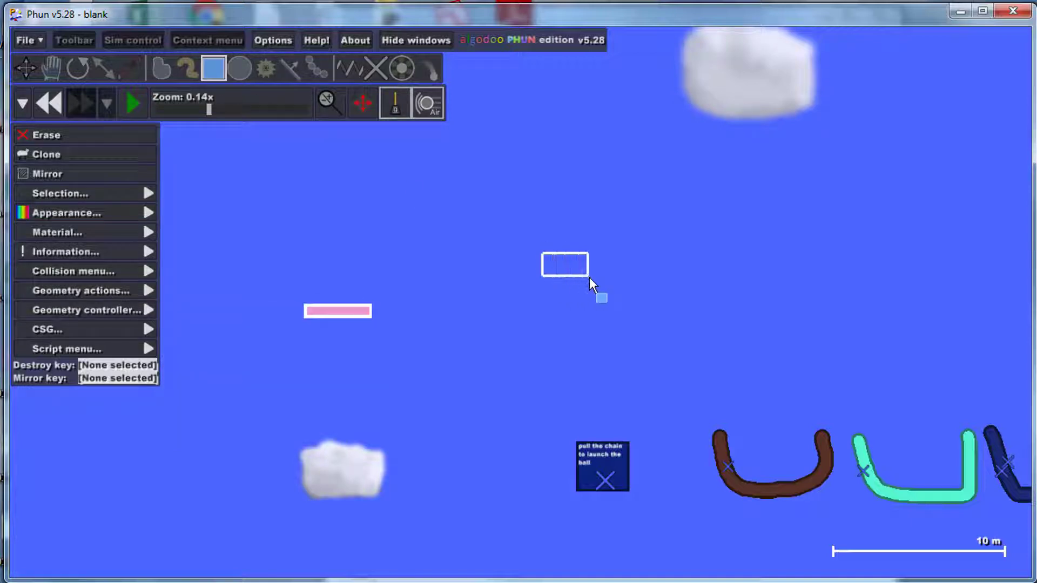
pyautogui.moveTo(589, 277); pyautogui.dragTo(587, 277)
pyautogui.click(375, 69)
pyautogui.scroll(2, 562, 251)
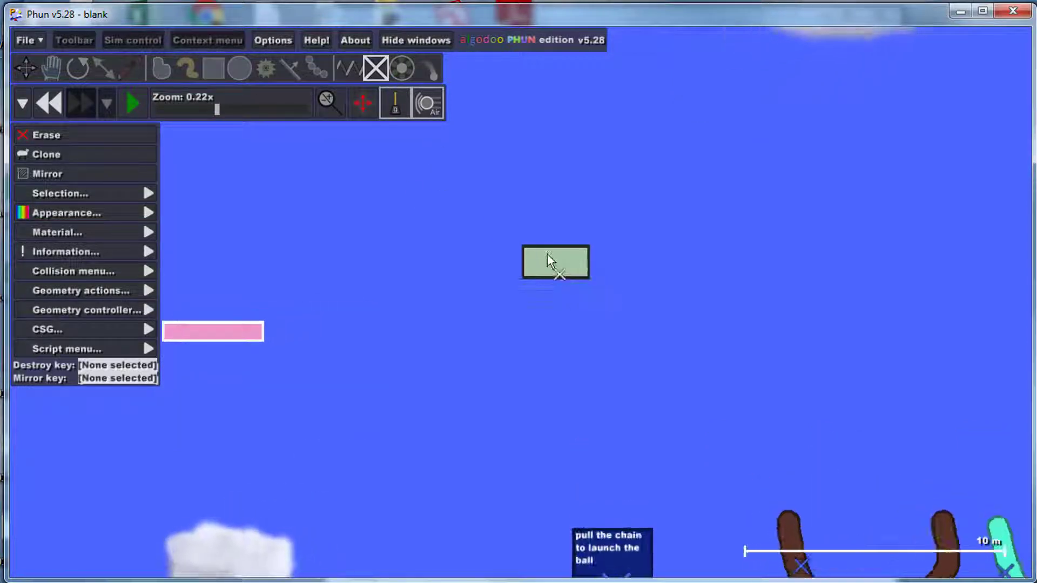
pyautogui.click(546, 264)
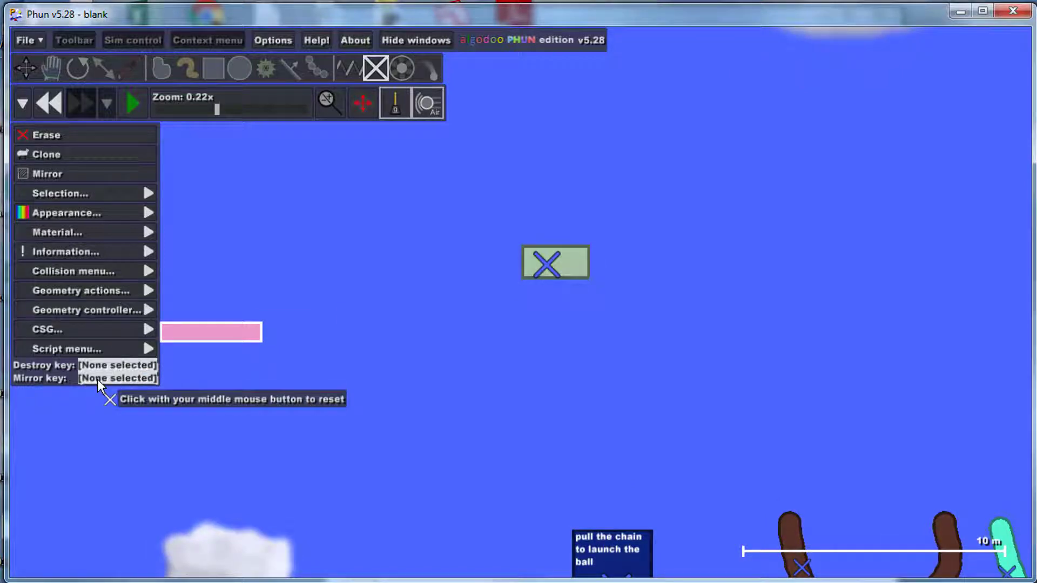
pyautogui.click(54, 349)
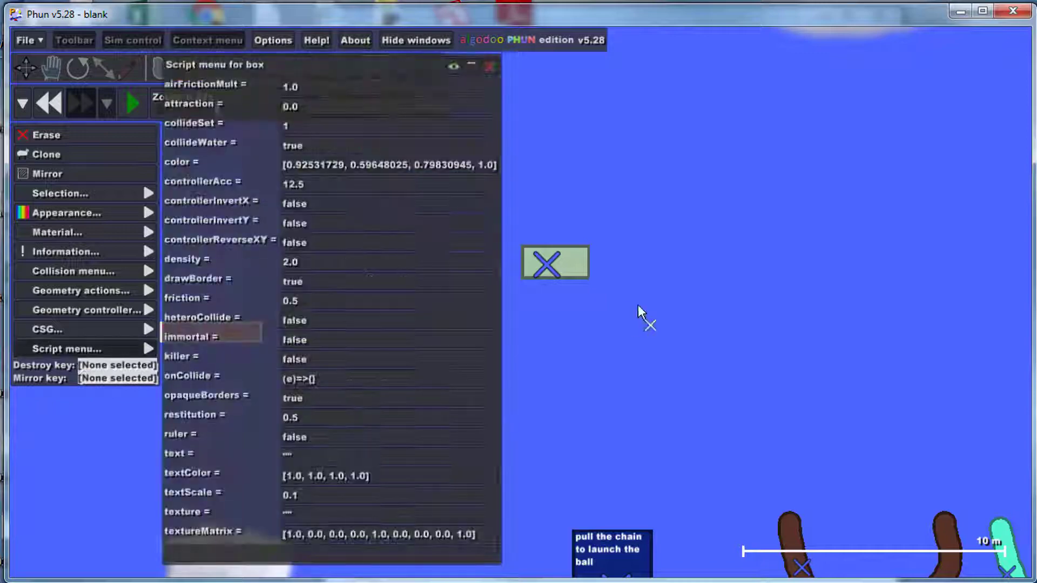
pyautogui.click(587, 269)
# Select the small fixated box and enable the Killer option in its material settings.
pyautogui.click(566, 265)
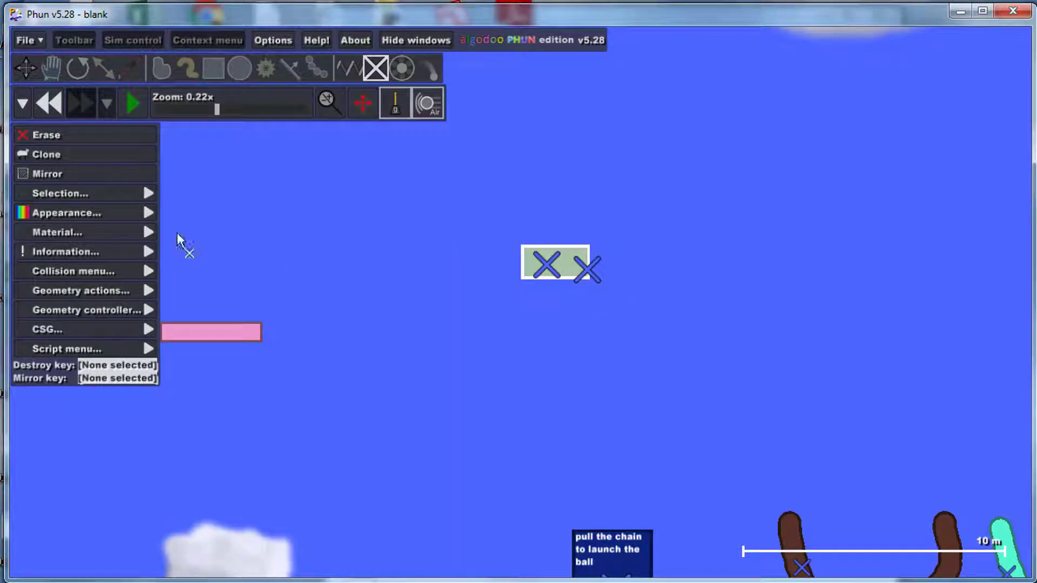
pyautogui.click(147, 232)
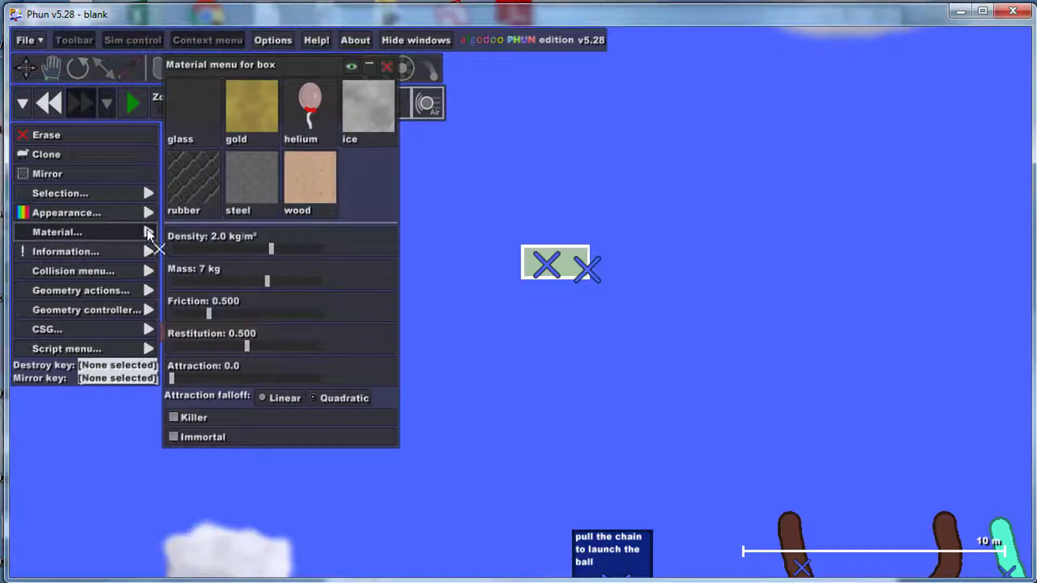
pyautogui.click(172, 416)
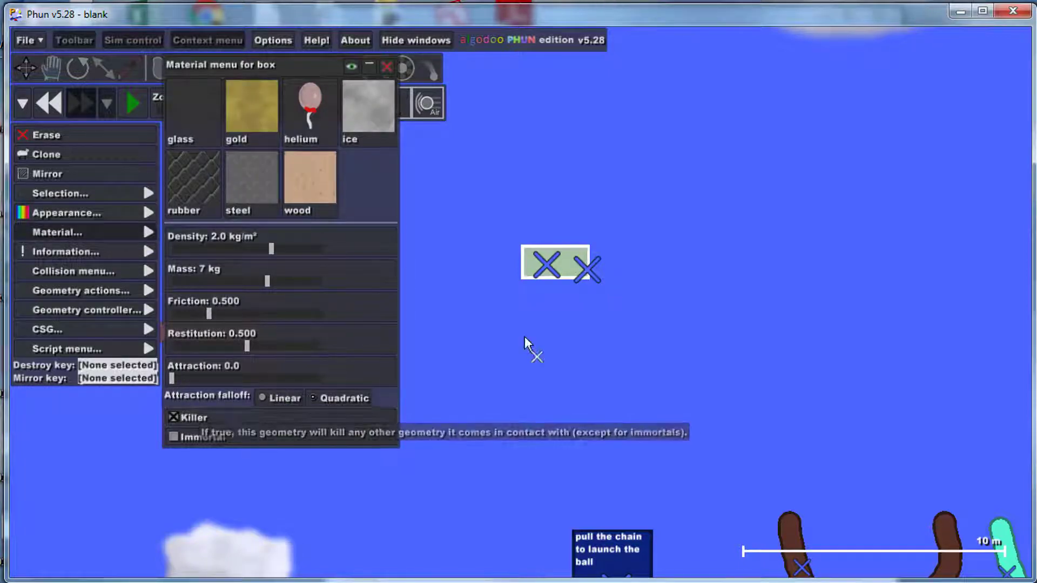
pyautogui.scroll(-3, 533, 323)
pyautogui.moveTo(523, 321); pyautogui.dragTo(677, 384)
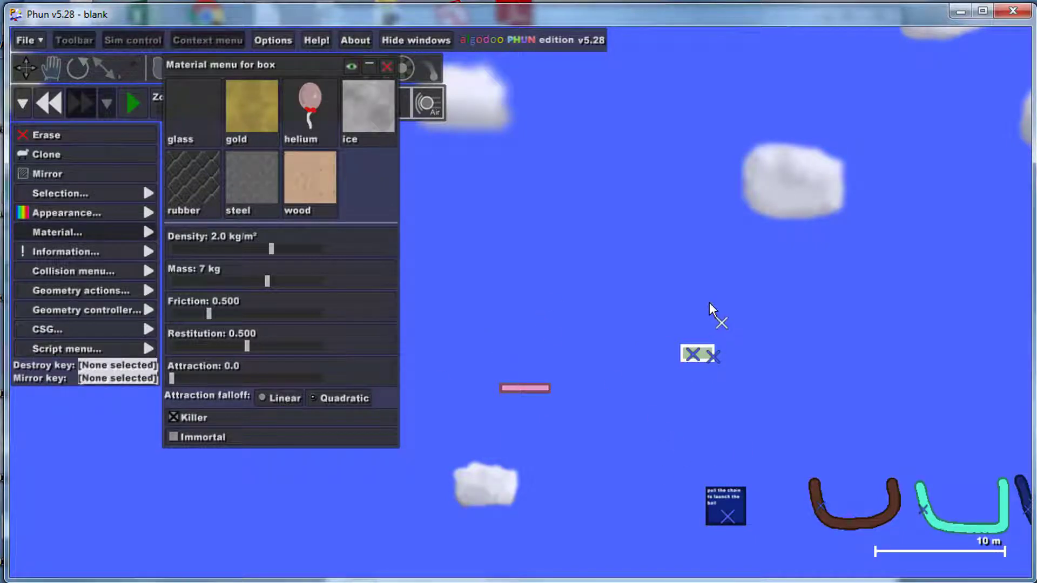
pyautogui.scroll(-2, 682, 292)
pyautogui.moveTo(724, 281); pyautogui.dragTo(543, 277)
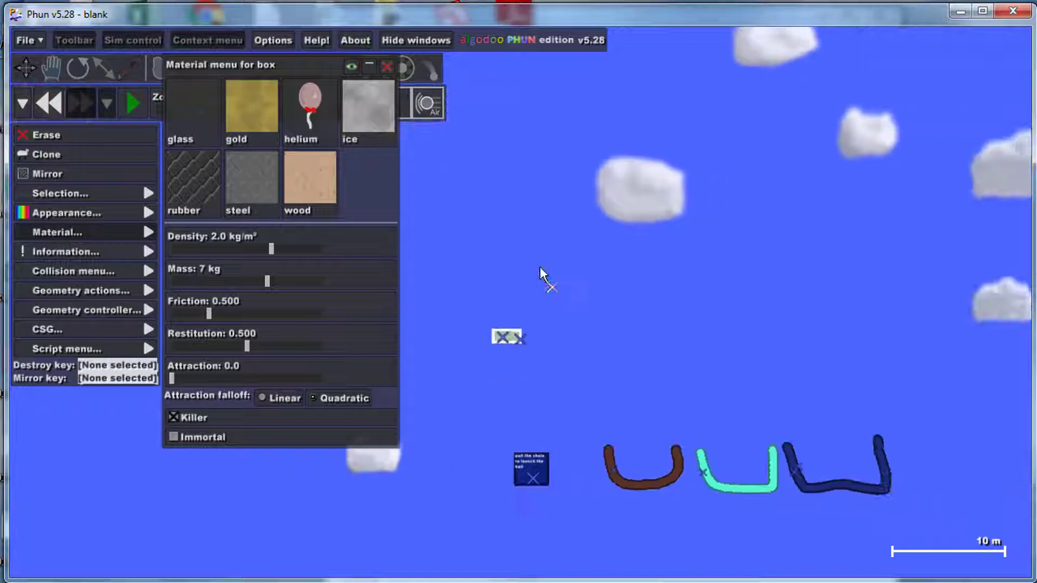
pyautogui.scroll(2, 731, 324)
pyautogui.moveTo(731, 324); pyautogui.dragTo(914, 303)
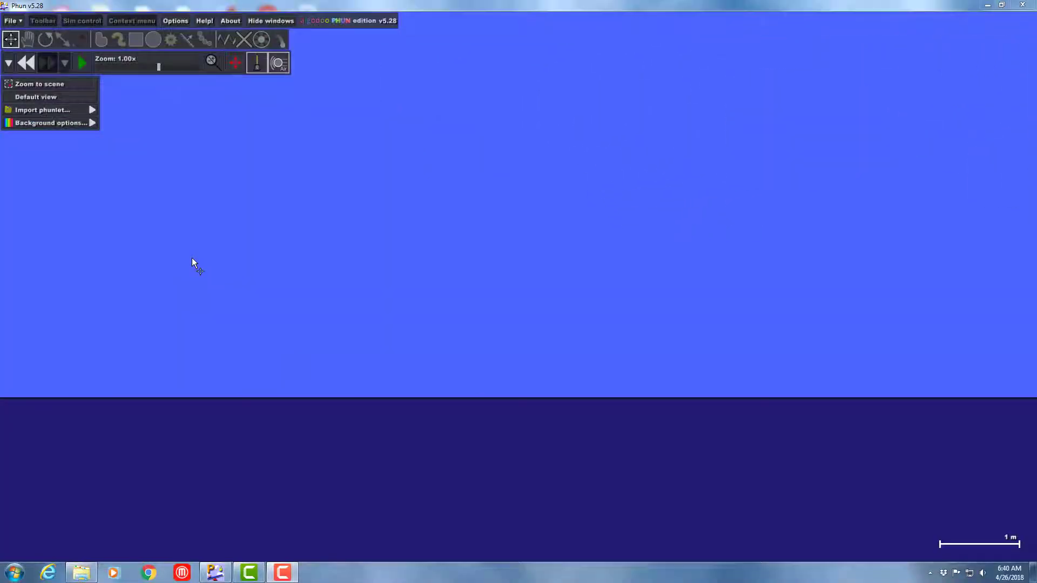
# Switch to File Explorer and open phun ball - 2a.phn from the examples folder.
pyautogui.moveTo(82, 572)
pyautogui.click(102, 542)
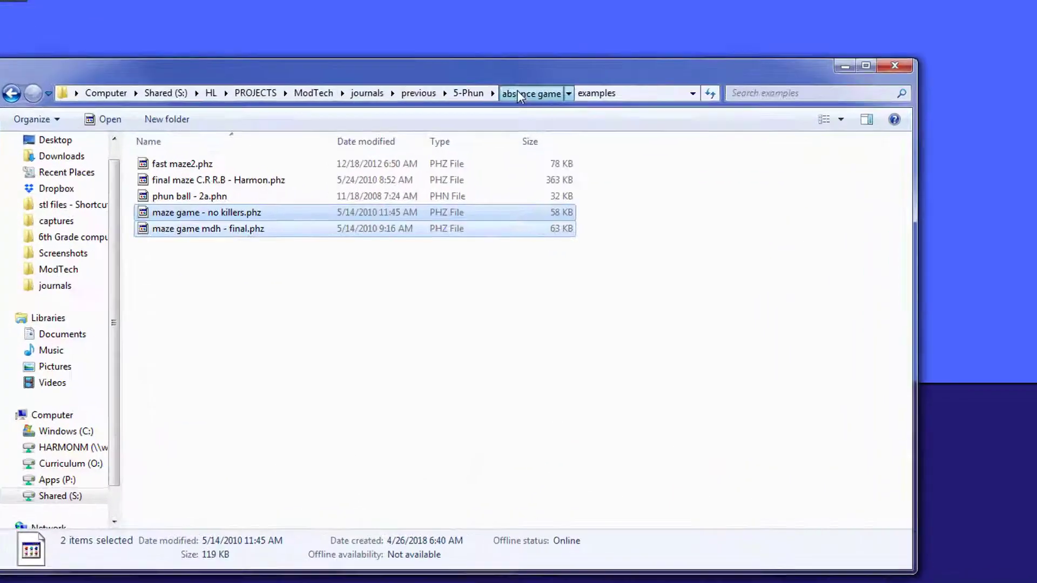
pyautogui.click(452, 195)
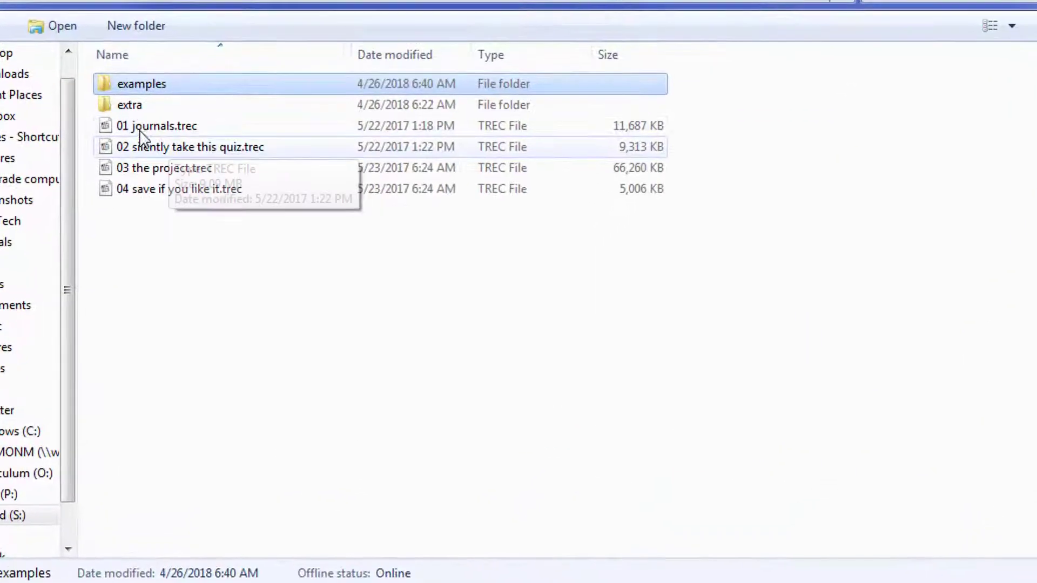
pyautogui.doubleClick(140, 86)
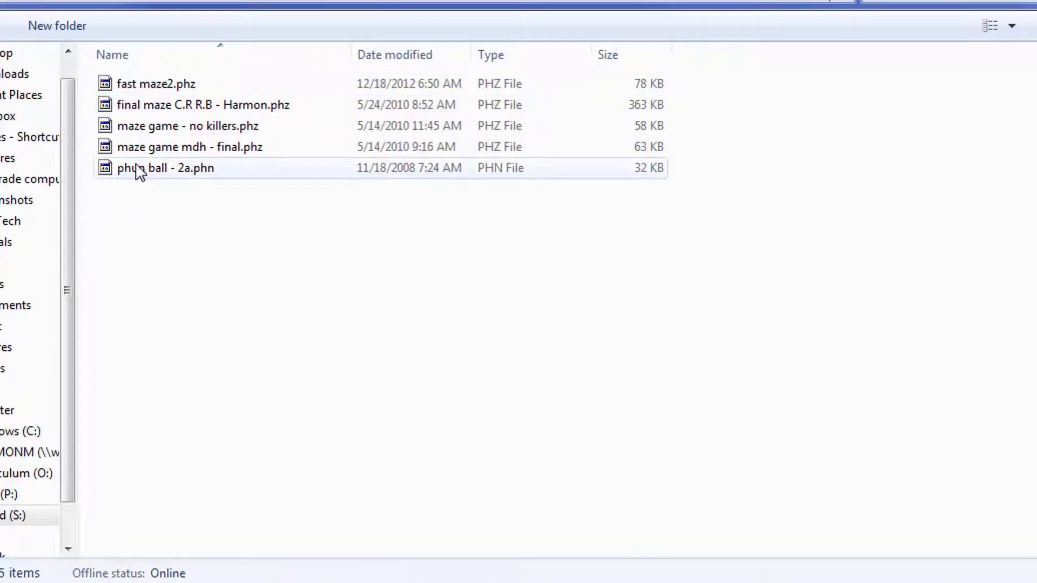
pyautogui.doubleClick(156, 170)
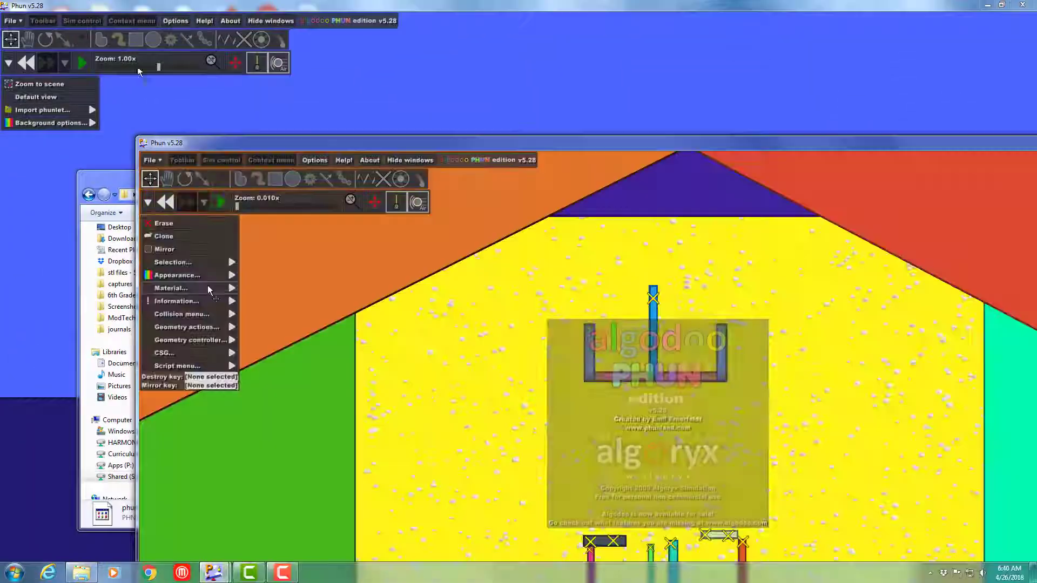
# Move the red ball out of its holder to above the red chain and run the example's simulation.
pyautogui.moveTo(207, 288)
pyautogui.moveTo(334, 141); pyautogui.dragTo(280, 36)
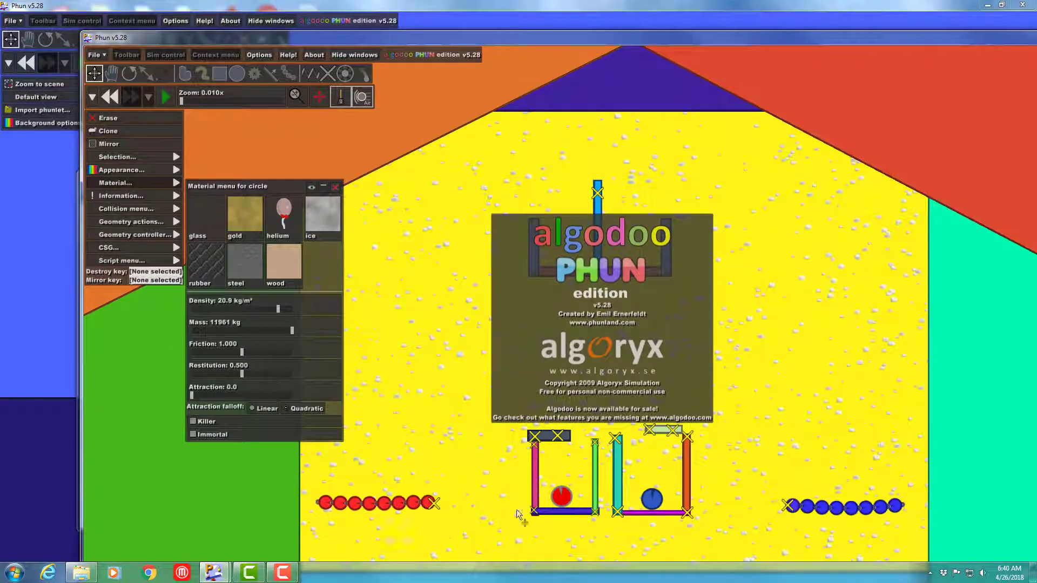
pyautogui.moveTo(570, 497); pyautogui.dragTo(385, 507)
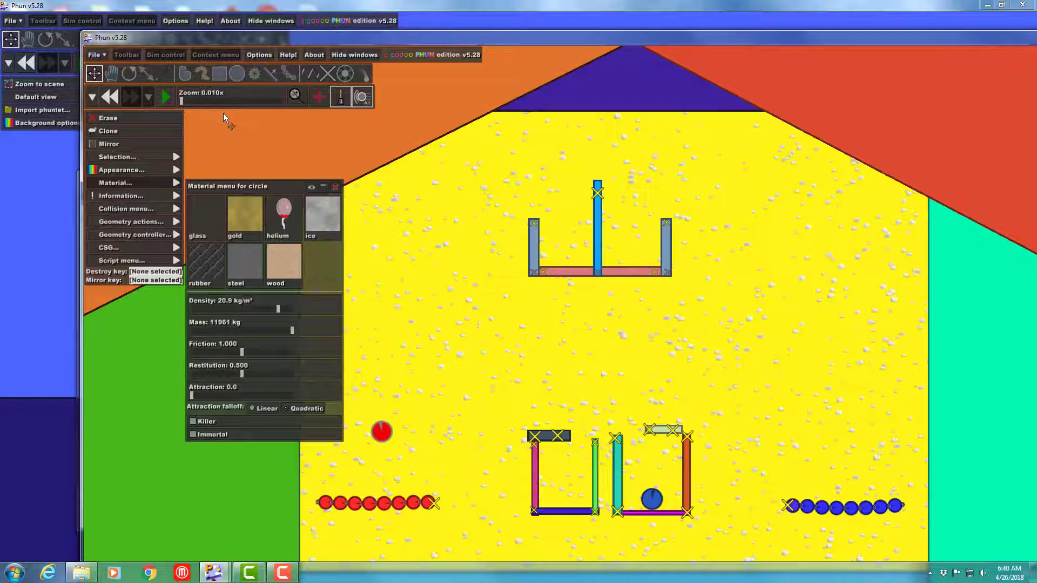
pyautogui.click(165, 97)
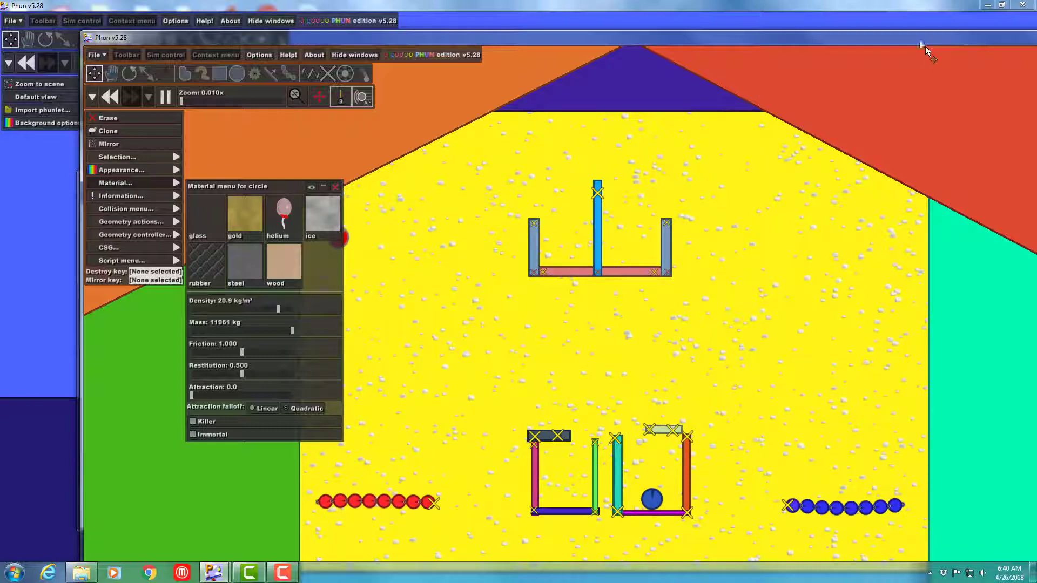
# Close the phun ball example and open a maze game from the examples folder.
pyautogui.moveTo(925, 46); pyautogui.dragTo(837, 64)
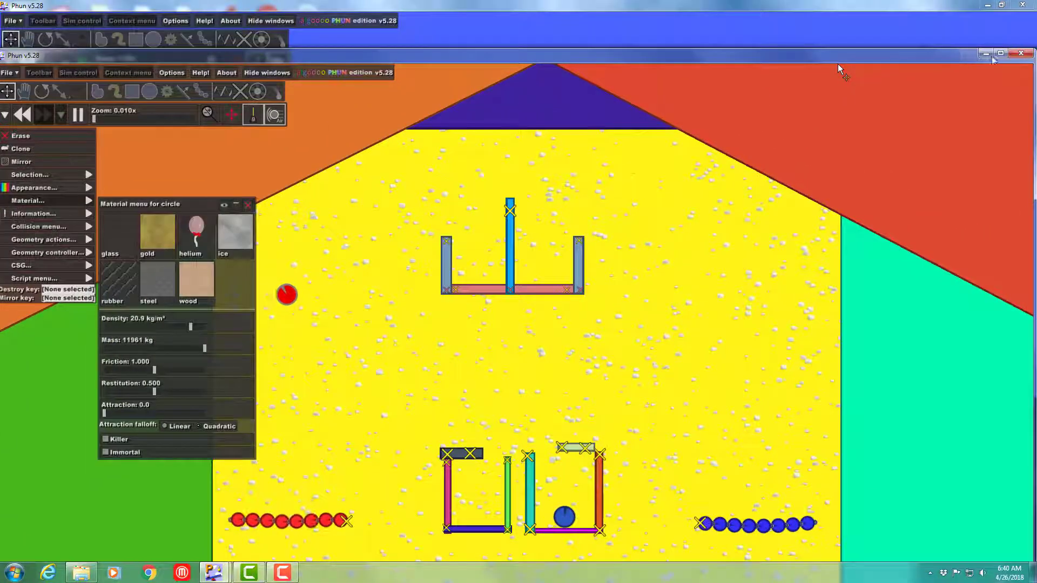
pyautogui.click(1020, 53)
pyautogui.doubleClick(221, 290)
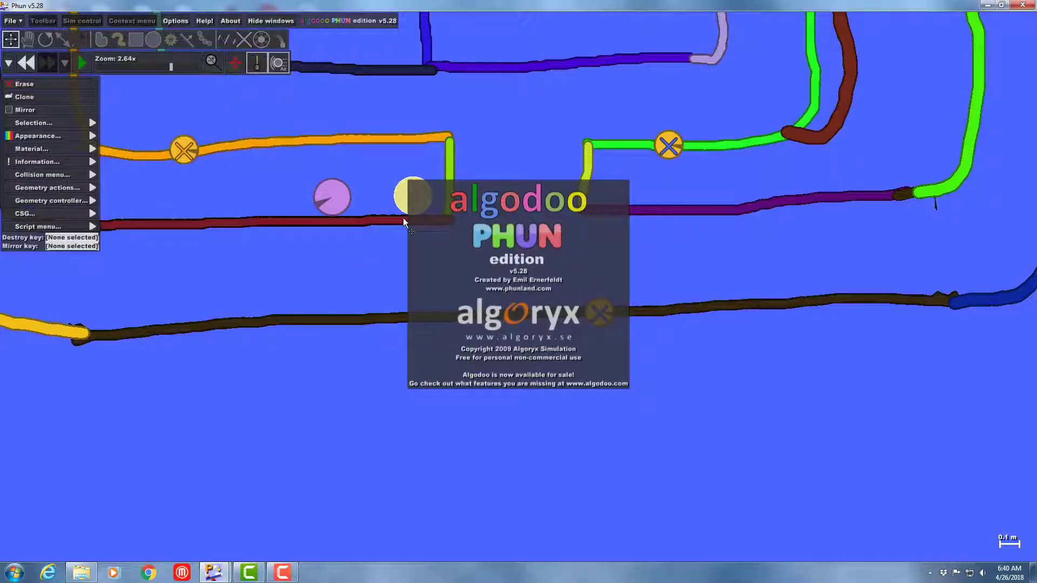
# Run the maze simulation and steer the purple ball left along its corridor and back right.
pyautogui.scroll(-5, 337, 261)
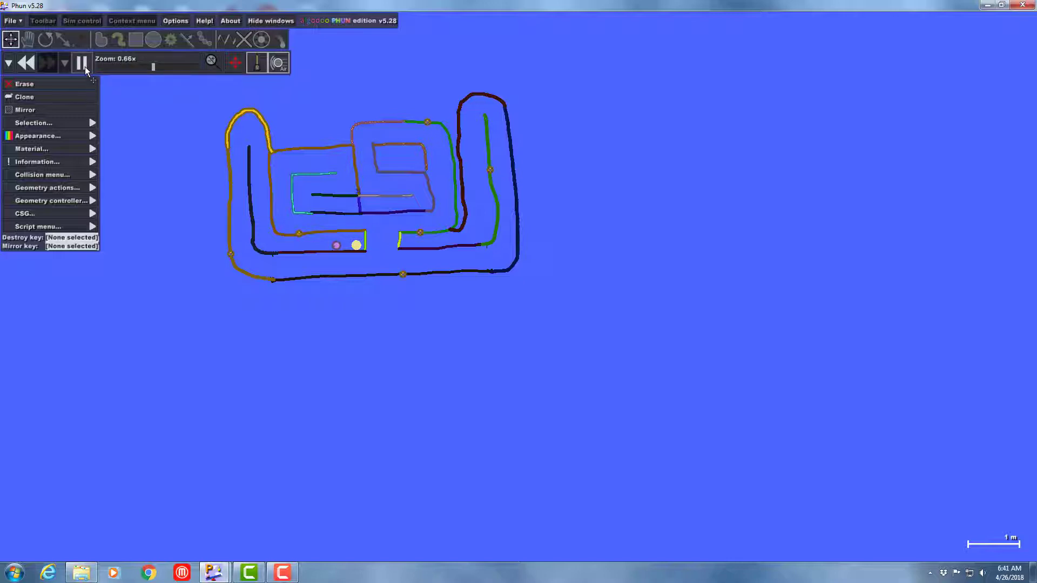
pyautogui.press('a')
pyautogui.press('a')
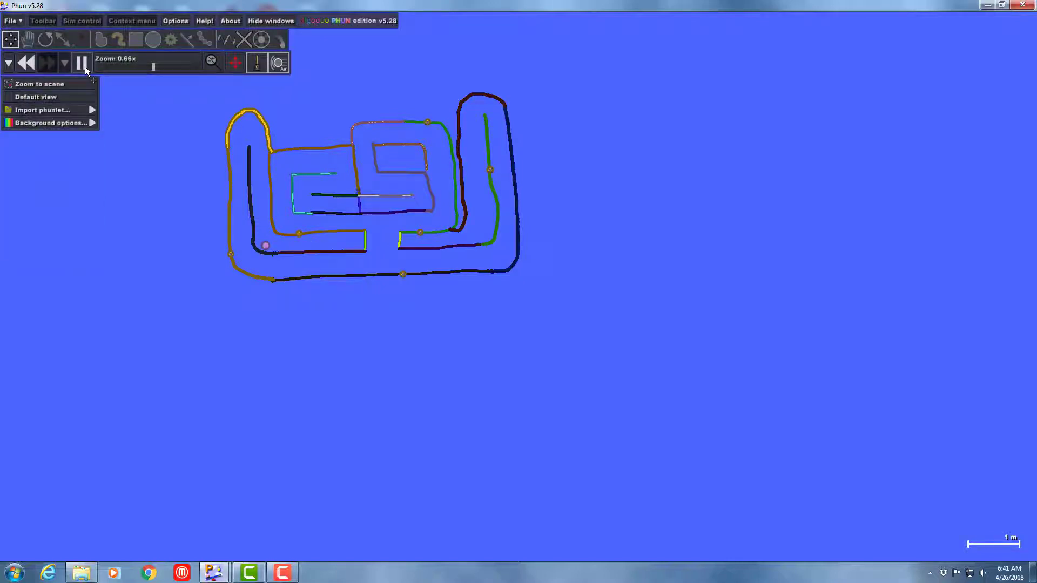
pyautogui.press('d')
pyautogui.scroll(8, 317, 238)
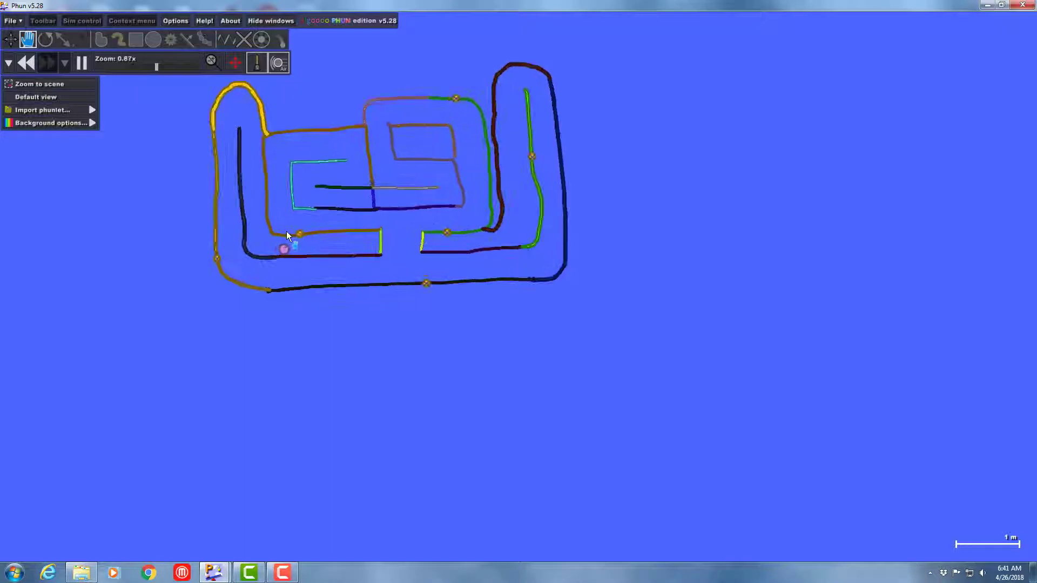
pyautogui.scroll(-7, 312, 249)
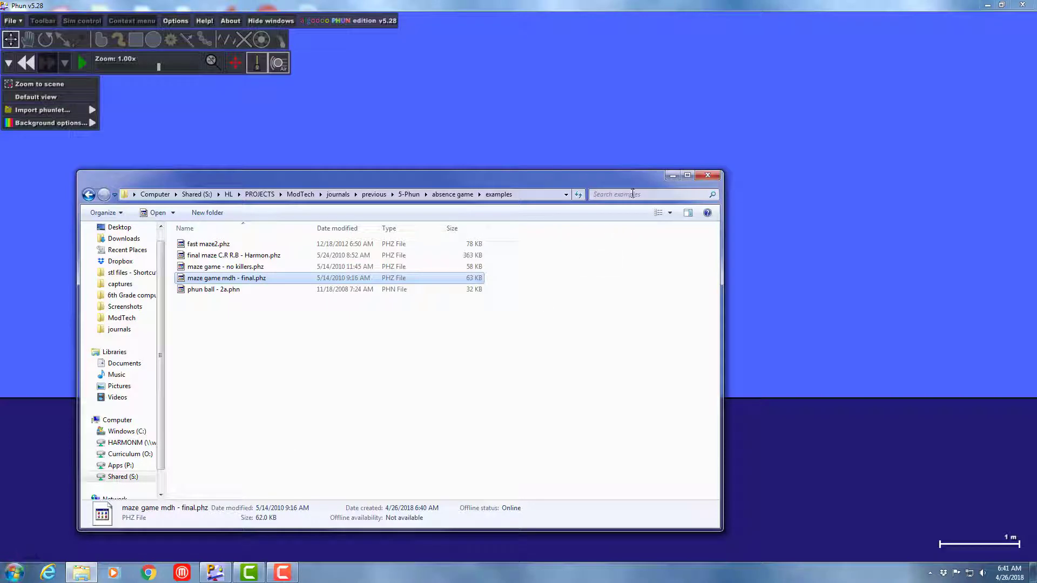
# Minimize the examples folder window and launch the screen capture program from the DuckLink program folder.
pyautogui.click(671, 176)
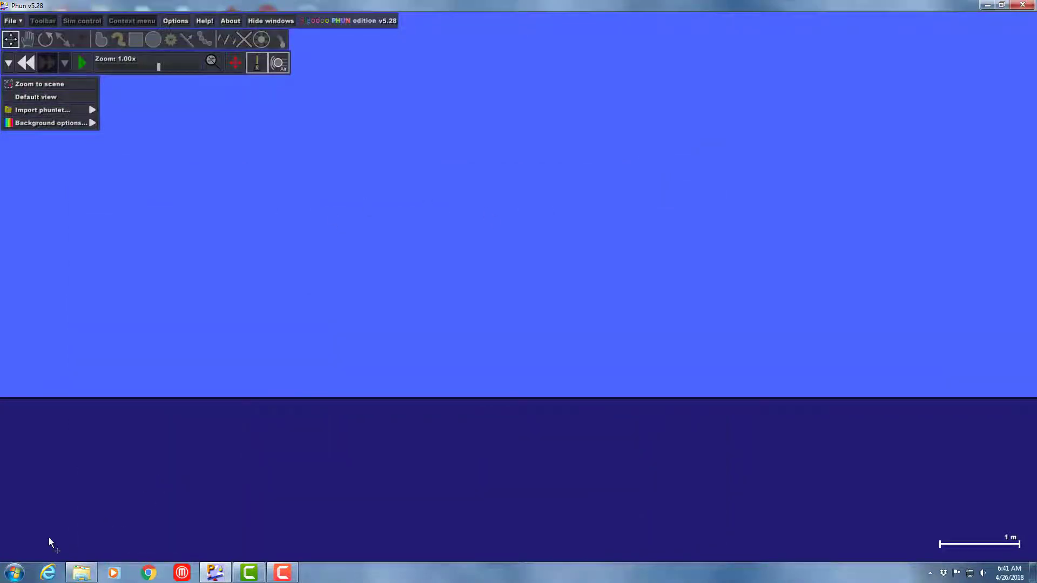
pyautogui.click(14, 572)
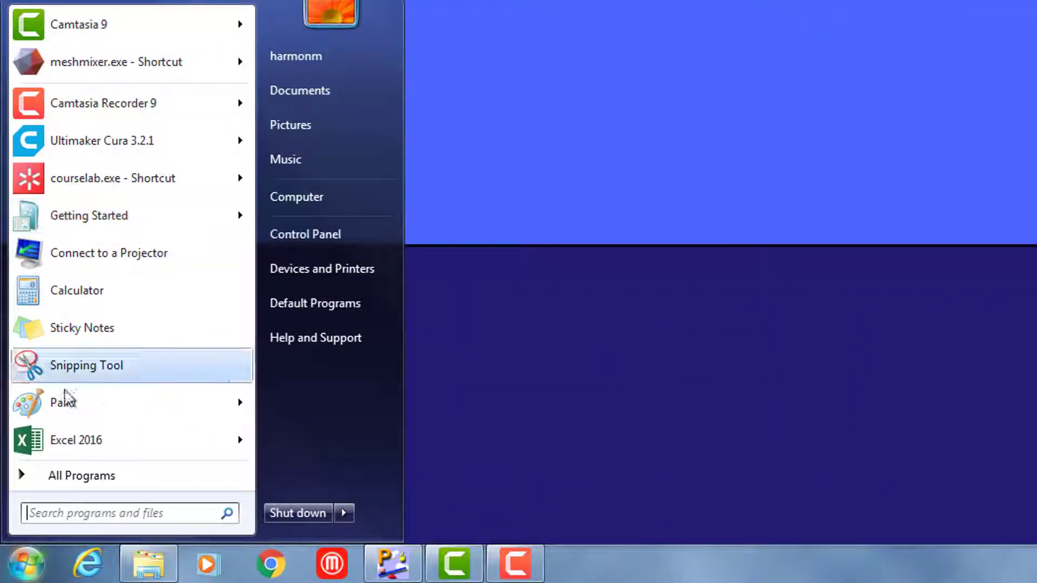
pyautogui.click(73, 470)
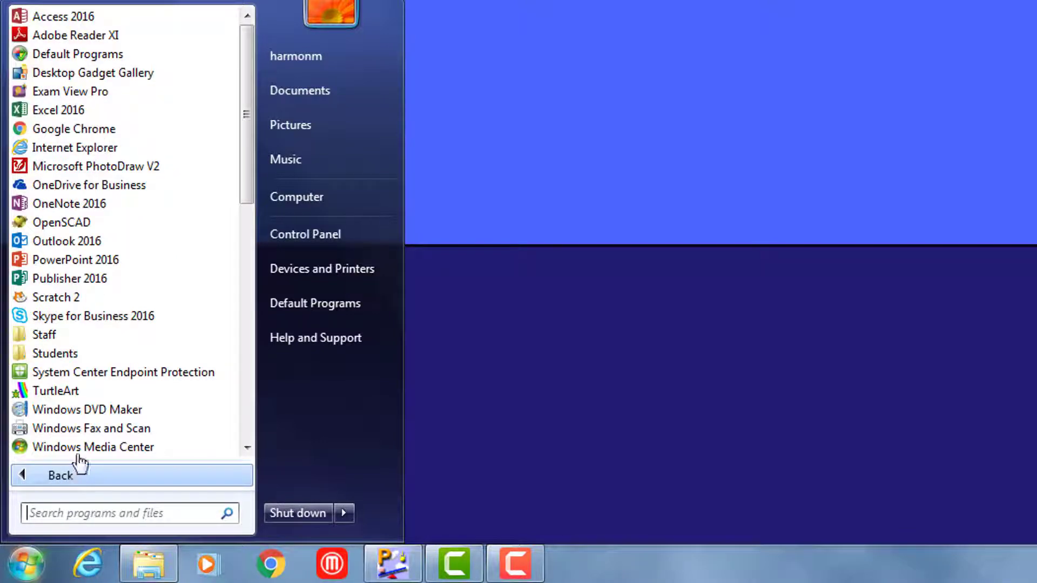
pyautogui.scroll(-2, 103, 344)
pyautogui.scroll(-2, 103, 345)
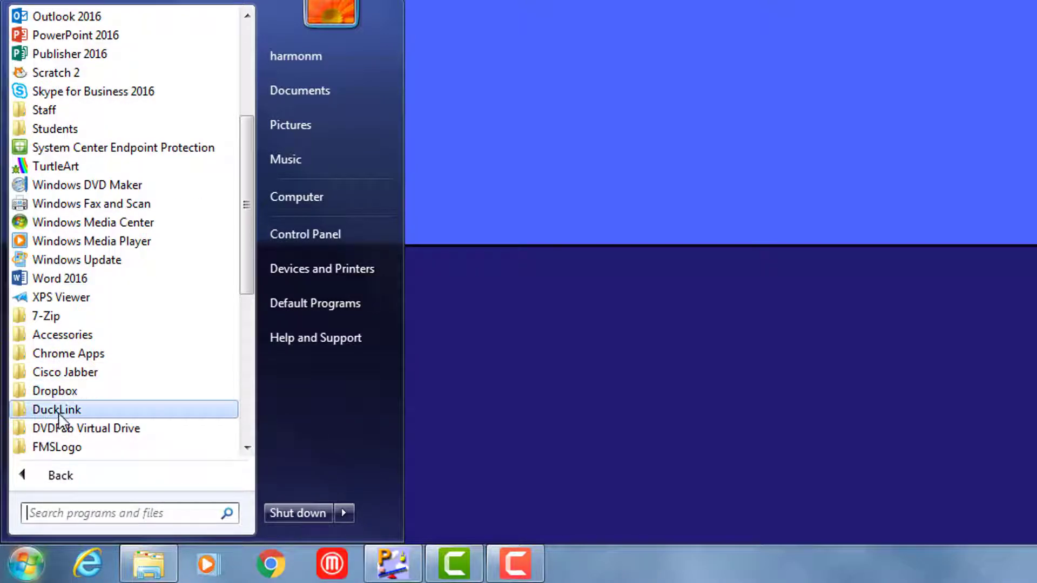
pyautogui.click(60, 411)
pyautogui.click(69, 428)
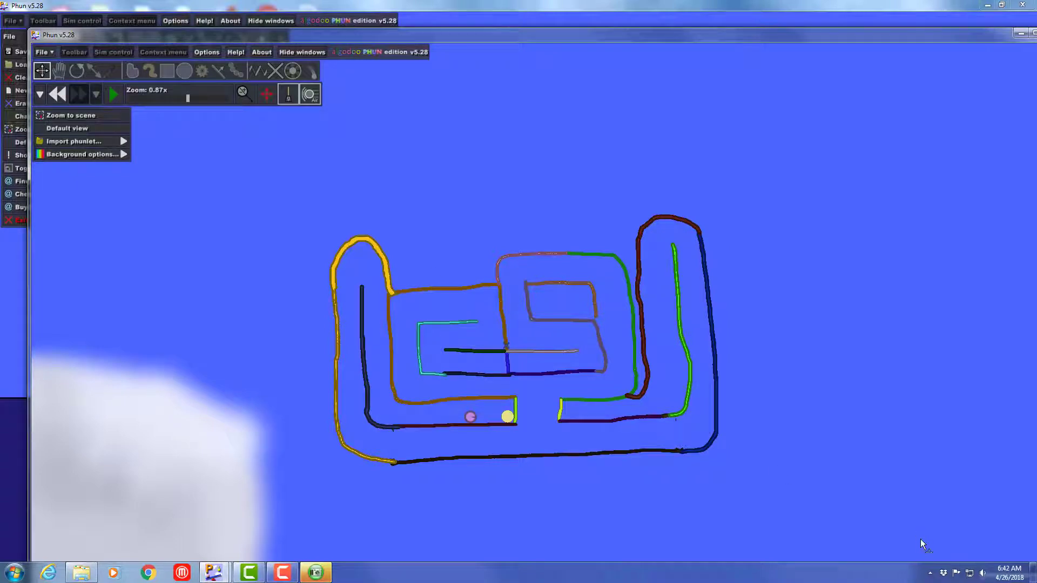
# Capture a rectangular screen region enclosing the whole maze with the capture tool and save the image.
pyautogui.click(930, 573)
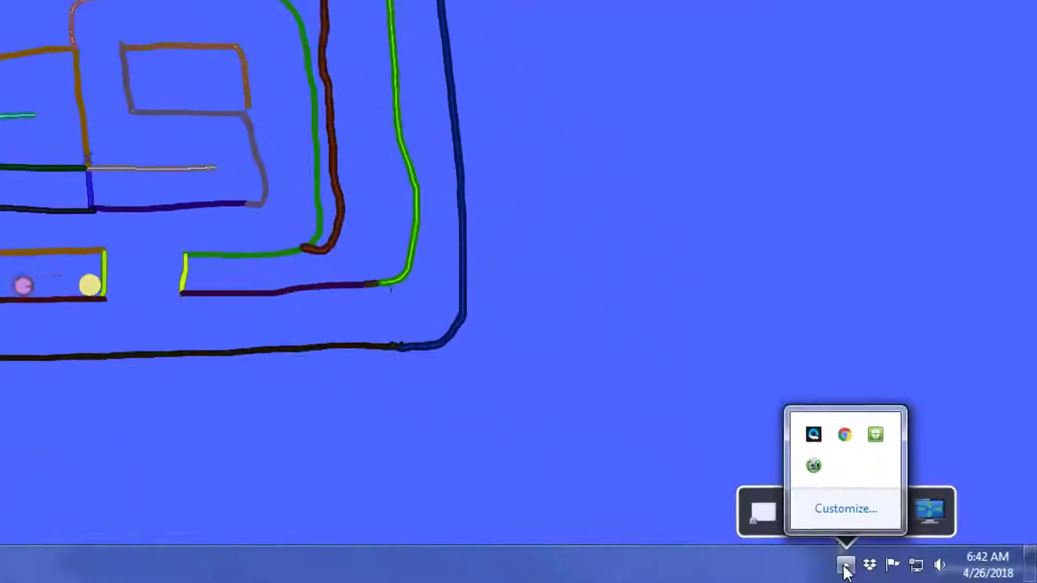
pyautogui.moveTo(798, 457)
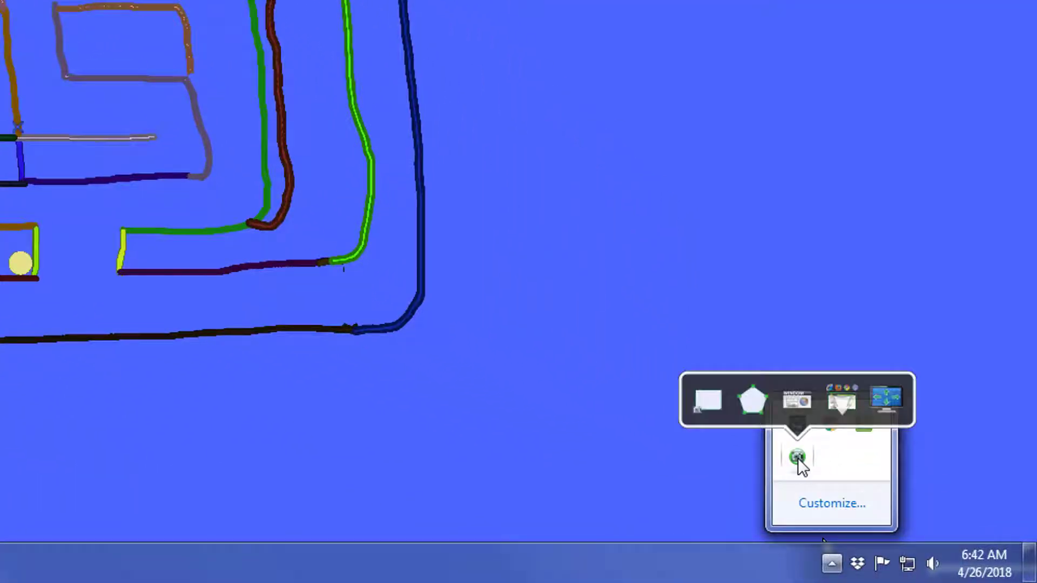
pyautogui.click(708, 401)
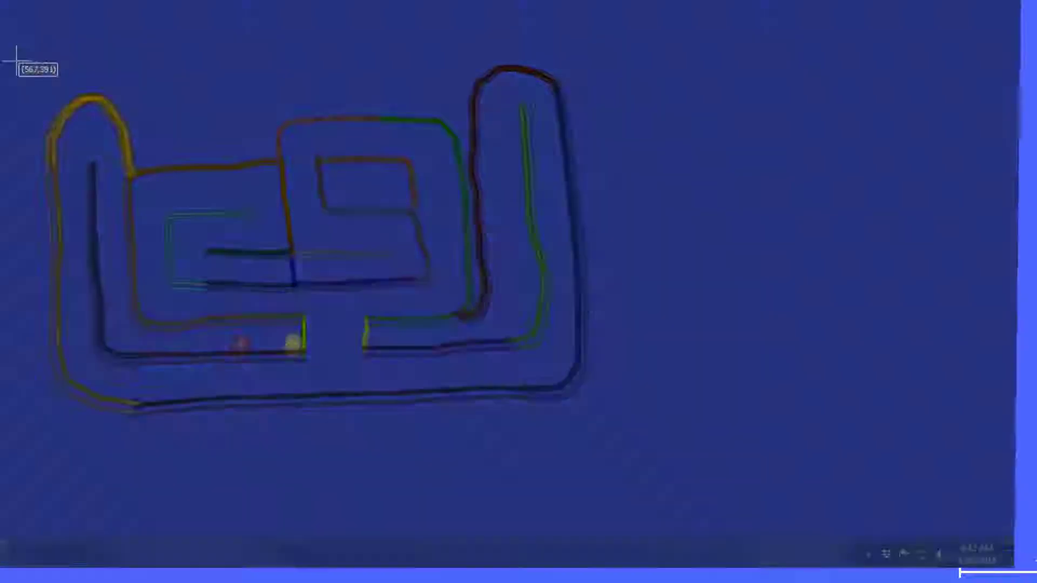
pyautogui.moveTo(1, 55); pyautogui.dragTo(628, 430)
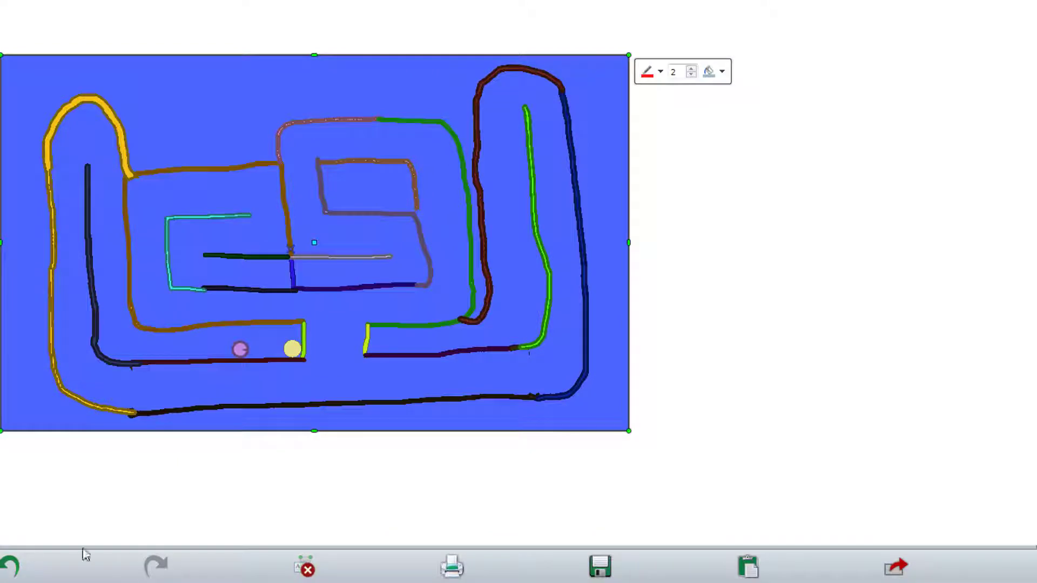
pyautogui.click(600, 567)
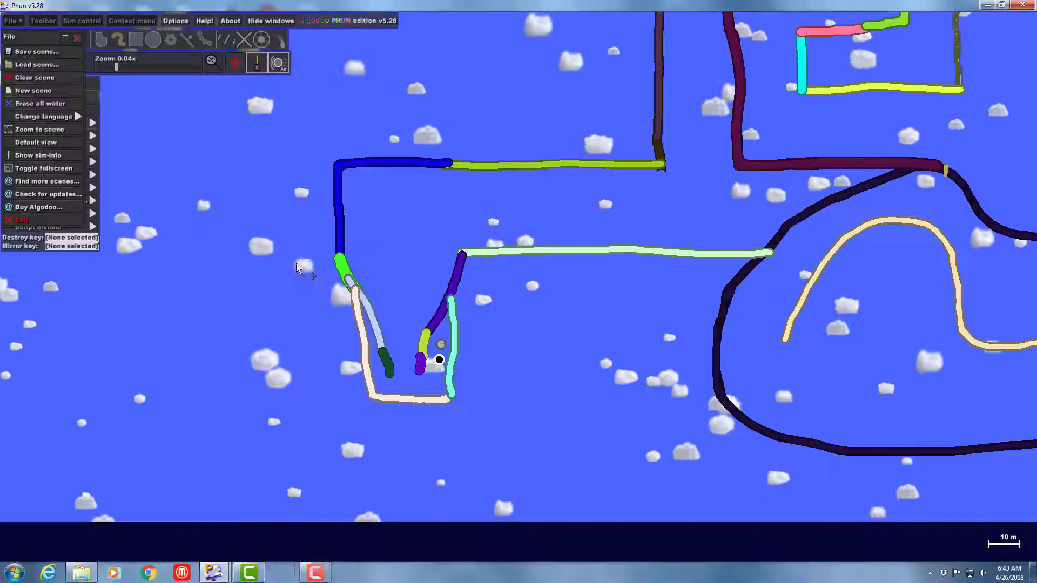
# Save the large maze scene under its existing file name, leaving the author and description blank.
pyautogui.scroll(-3, 431, 124)
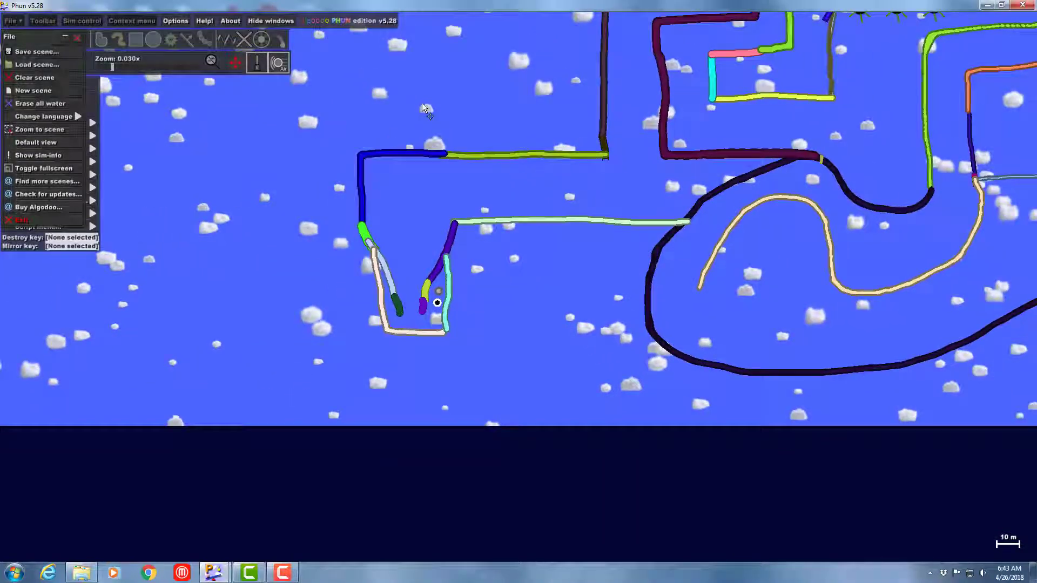
pyautogui.moveTo(422, 102); pyautogui.dragTo(311, 163)
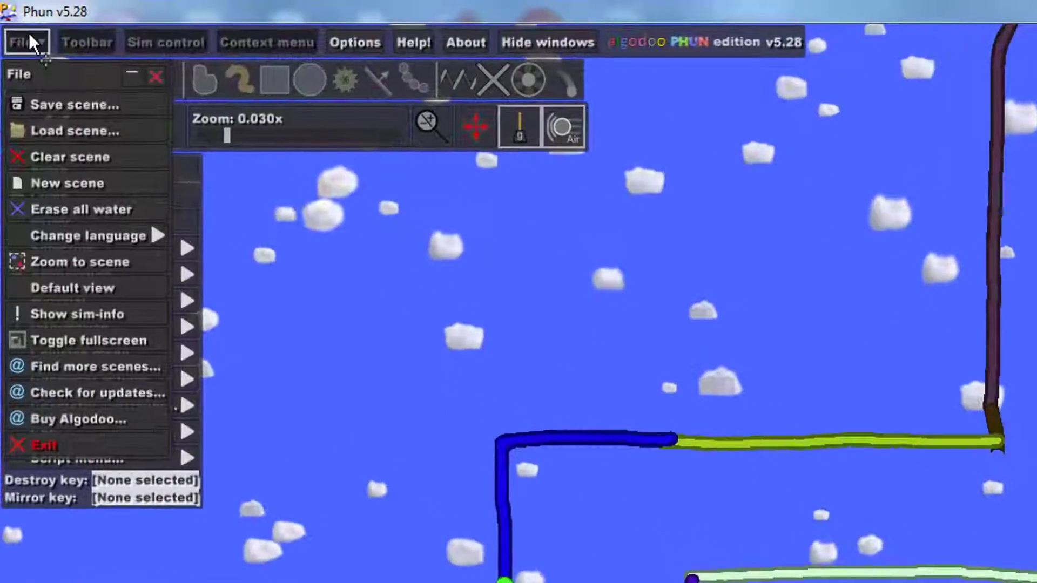
pyautogui.click(13, 20)
pyautogui.click(40, 47)
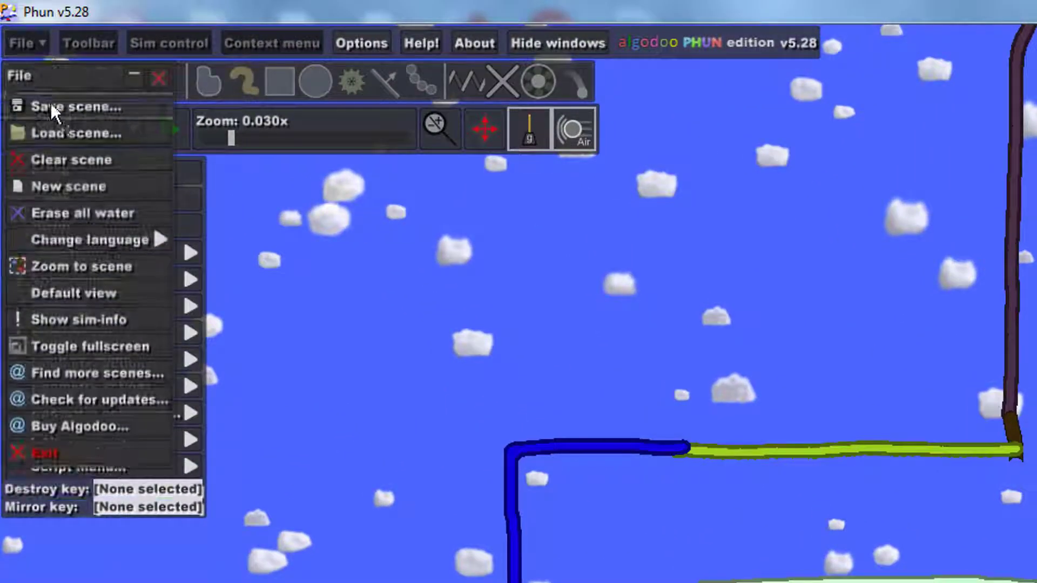
pyautogui.click(67, 108)
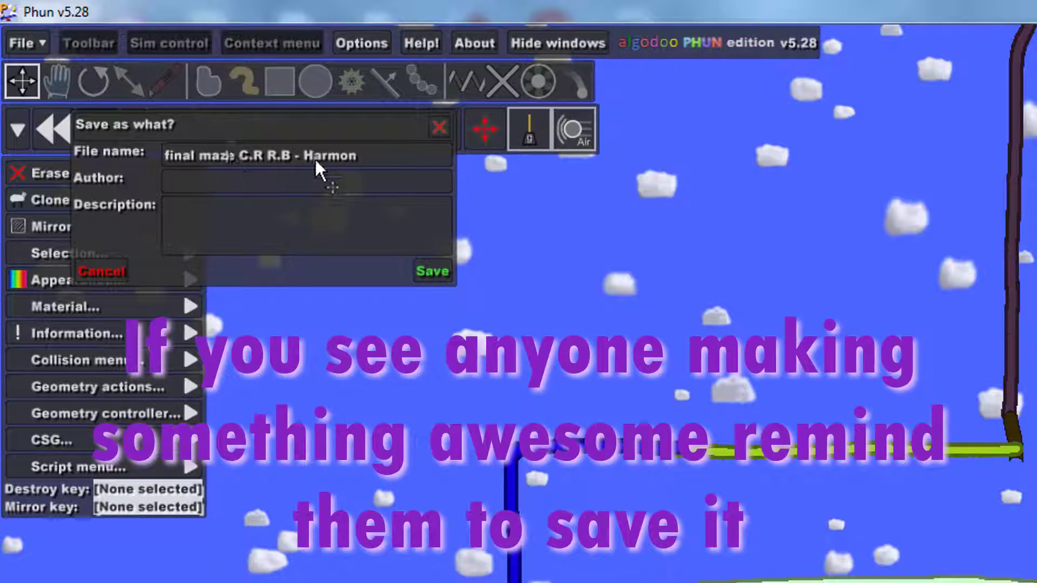
pyautogui.click(429, 272)
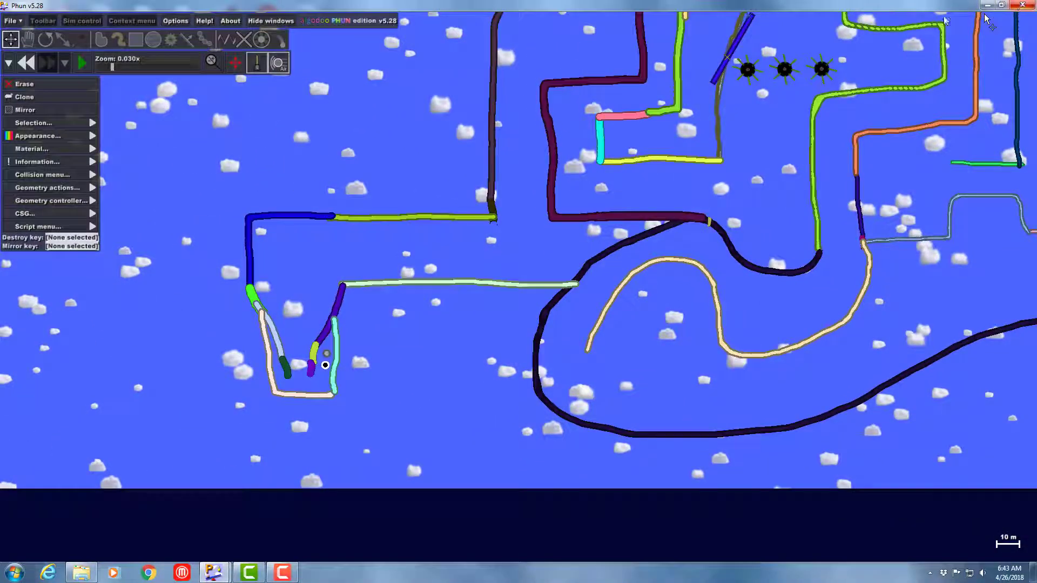
pyautogui.scroll(-3, 309, 139)
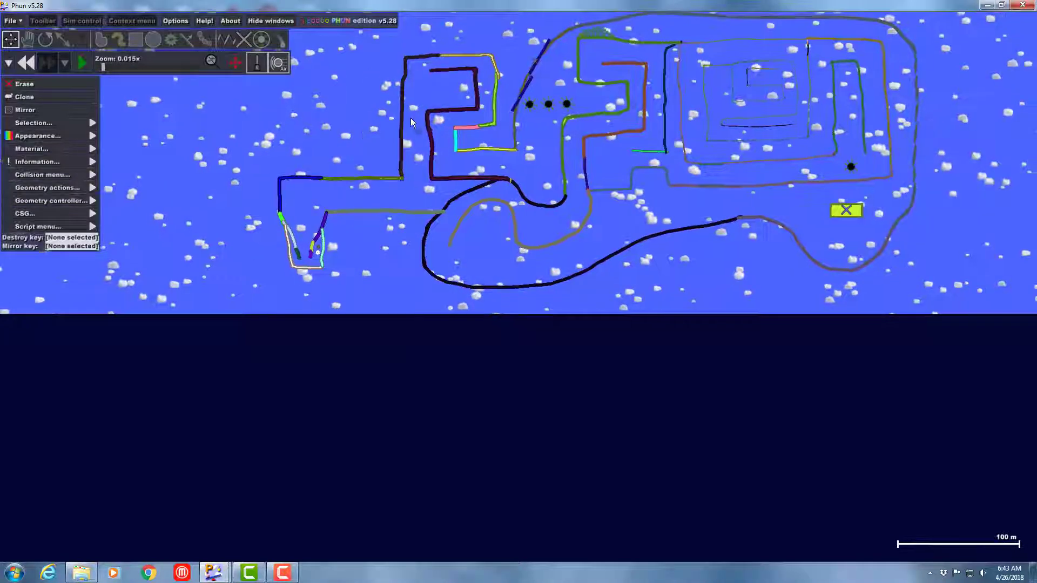